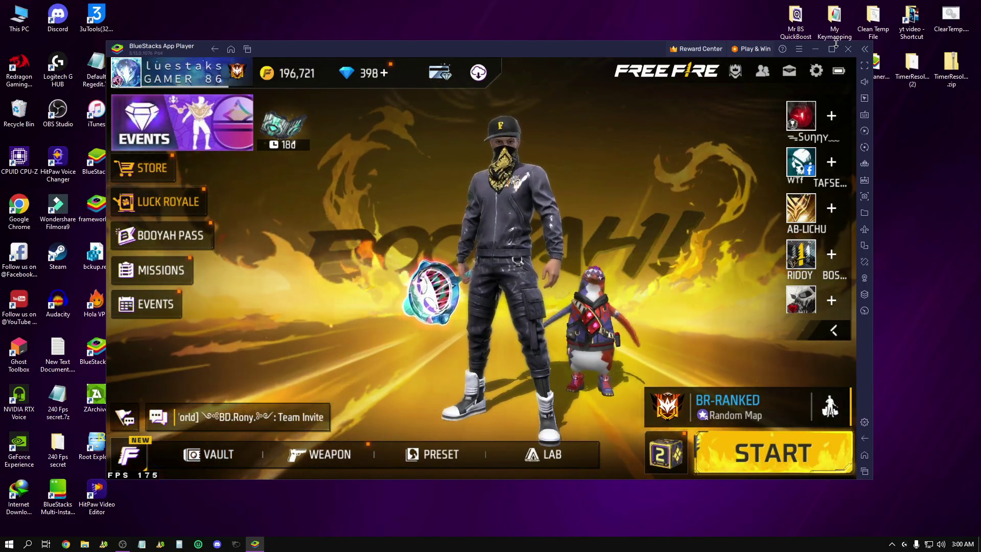
Maximize the emulator window and open its settings.
left_click(831, 48)
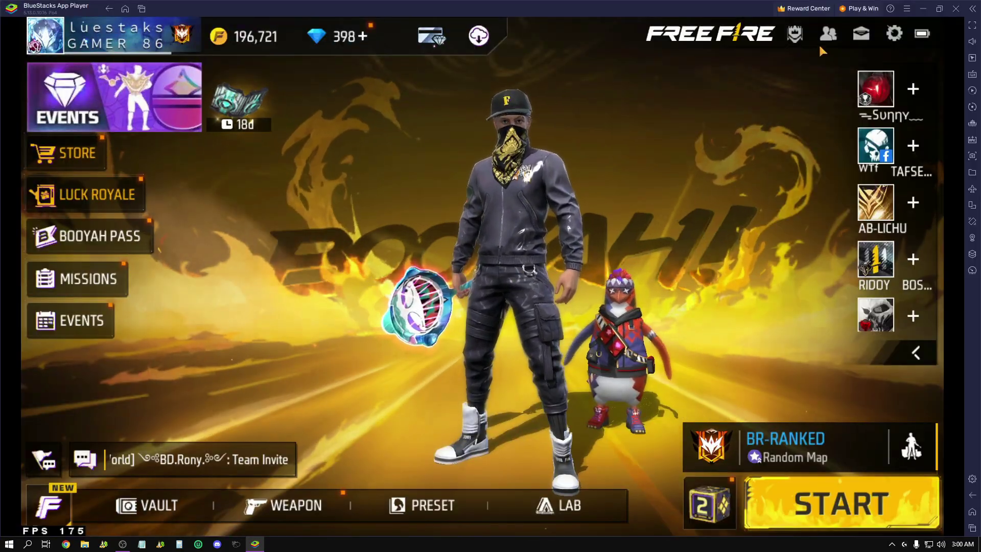
left_click(906, 8)
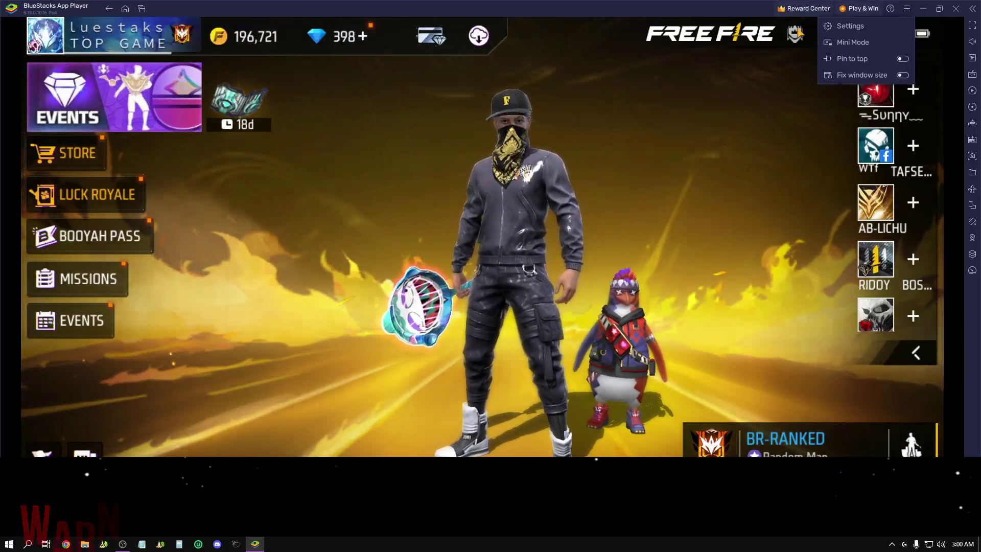
left_click(842, 23)
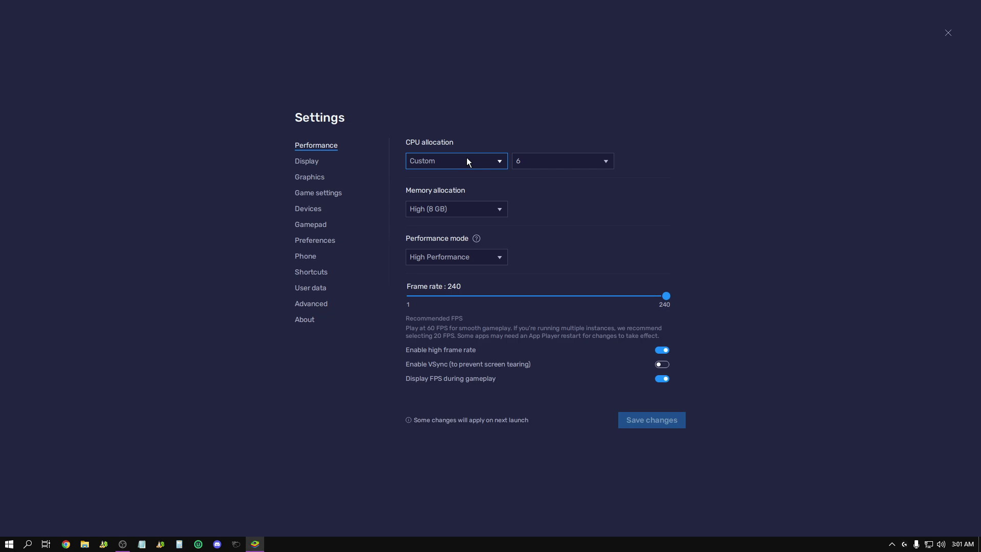
Check the computer's CPU core details and graphics card model in Task Manager, and close it.
right_click(399, 543)
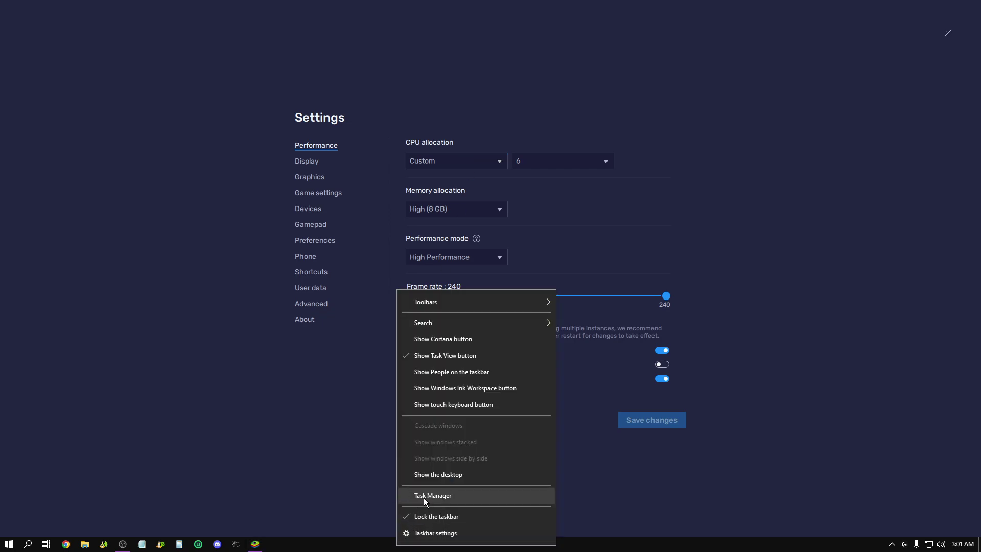
left_click(424, 497)
left_click(566, 171)
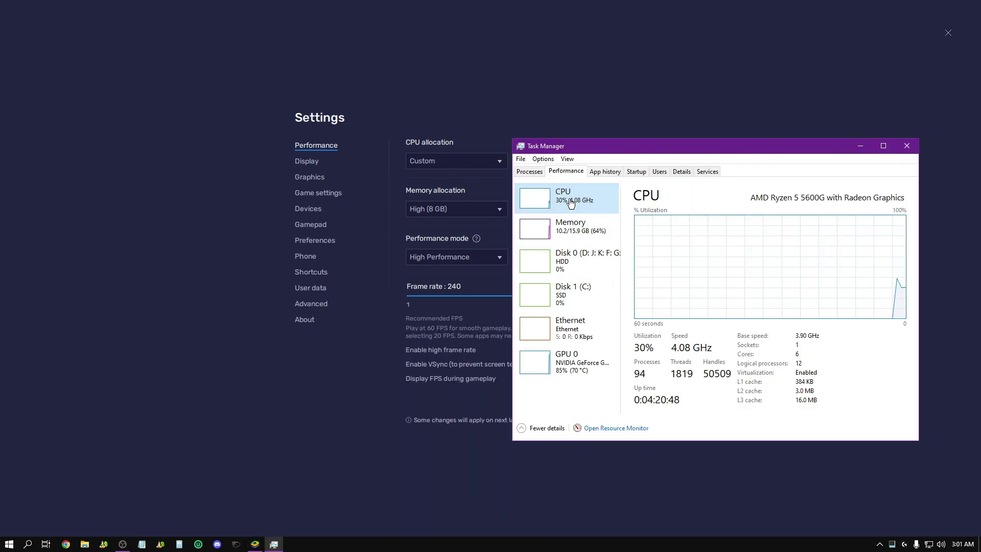
left_click(797, 357)
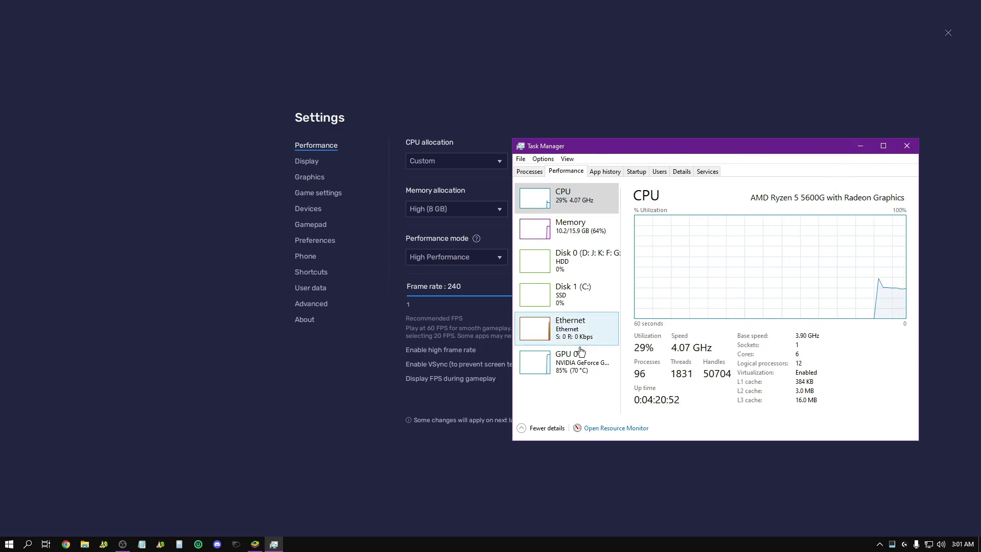
left_click(581, 372)
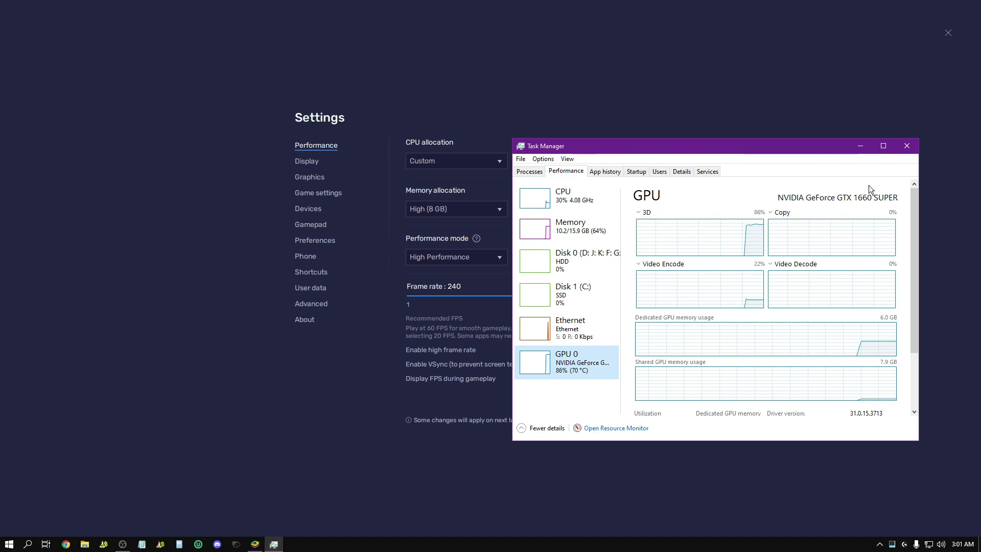
left_click(905, 146)
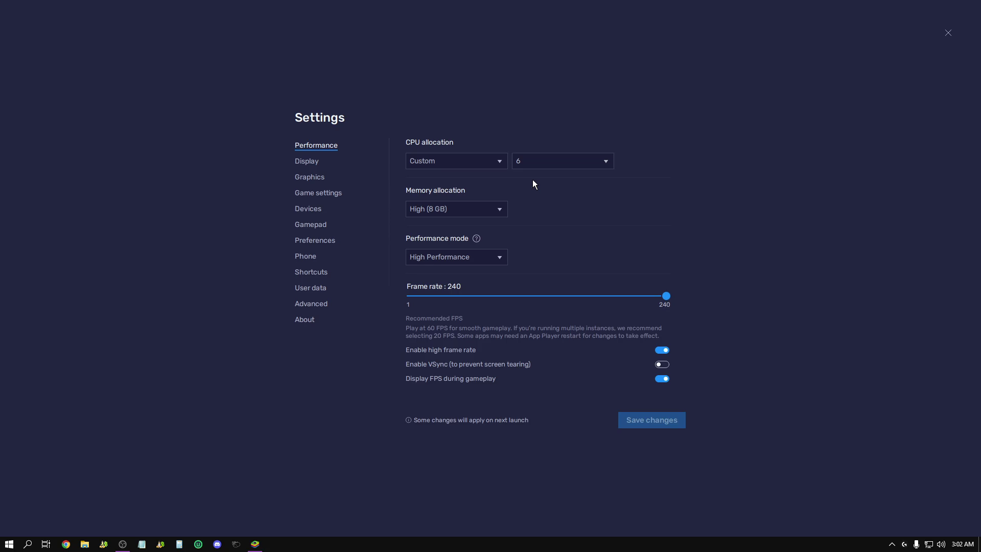
Set the custom CPU allocation to 6 cores and review the other core options.
left_click(546, 163)
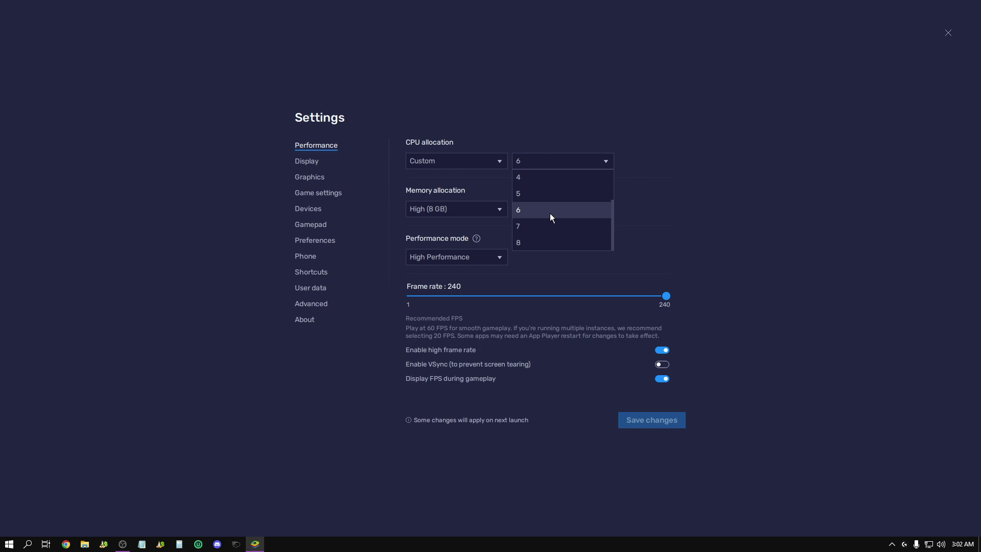
left_click(550, 213)
left_click(543, 162)
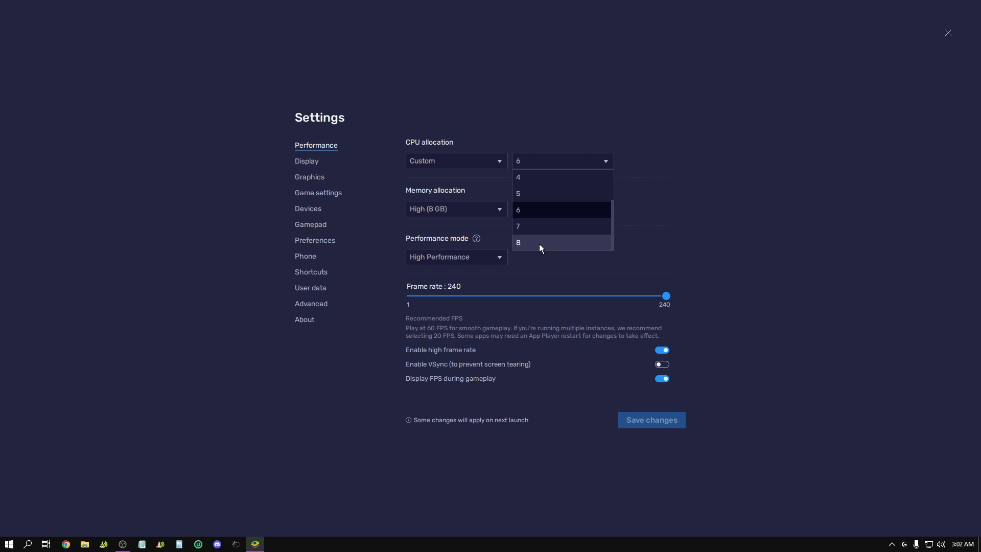
left_click(462, 200)
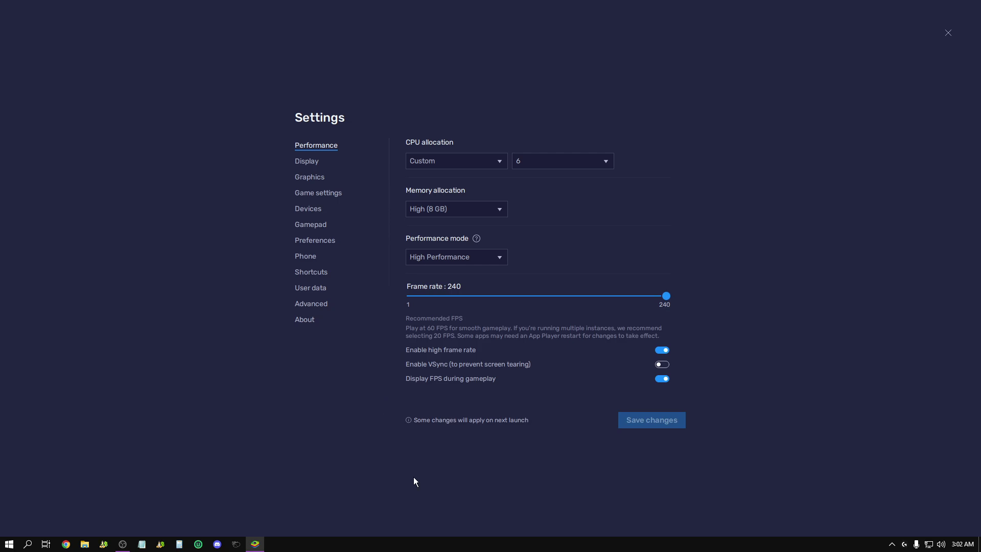
Check the computer's memory capacity and usage and its running processes in Task Manager, and close it.
right_click(411, 543)
left_click(452, 500)
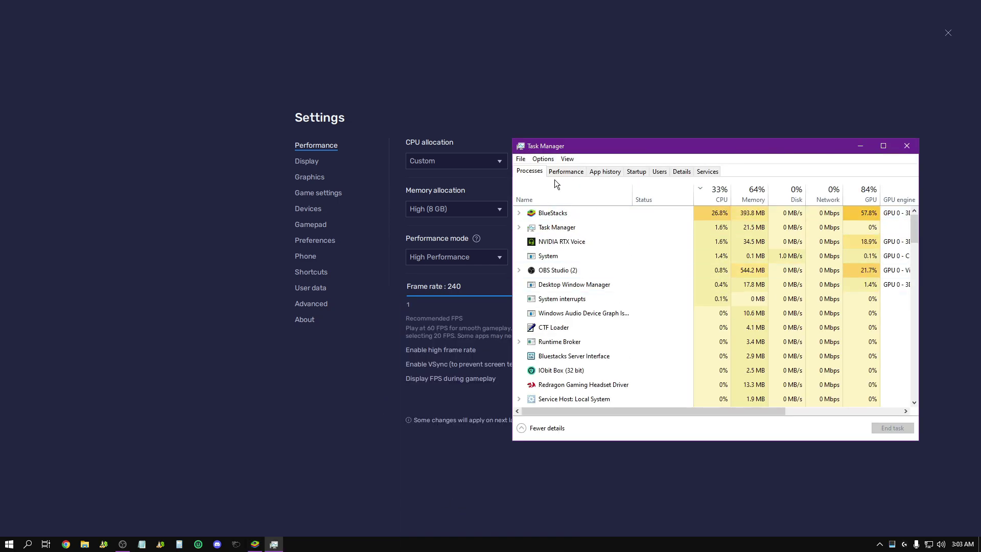
left_click(562, 174)
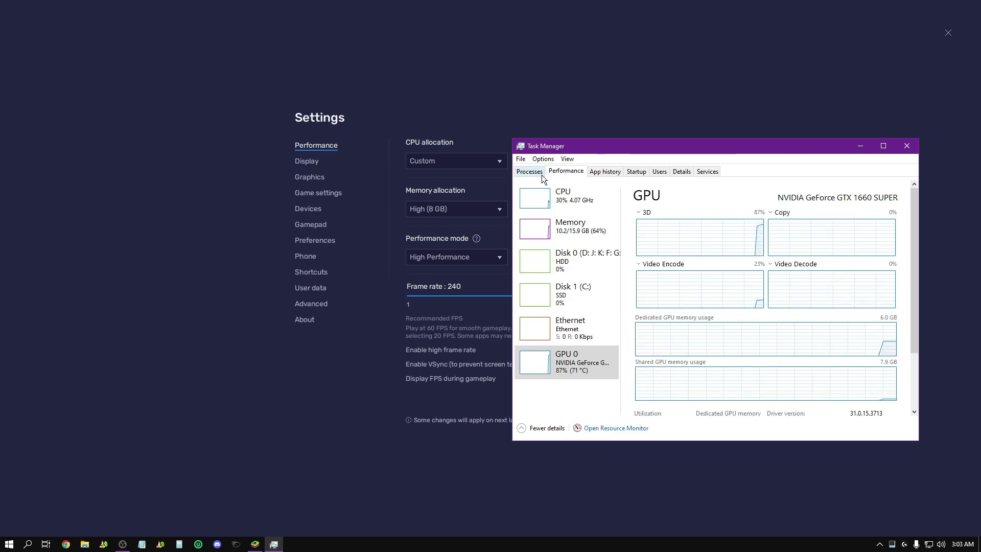
left_click(561, 231)
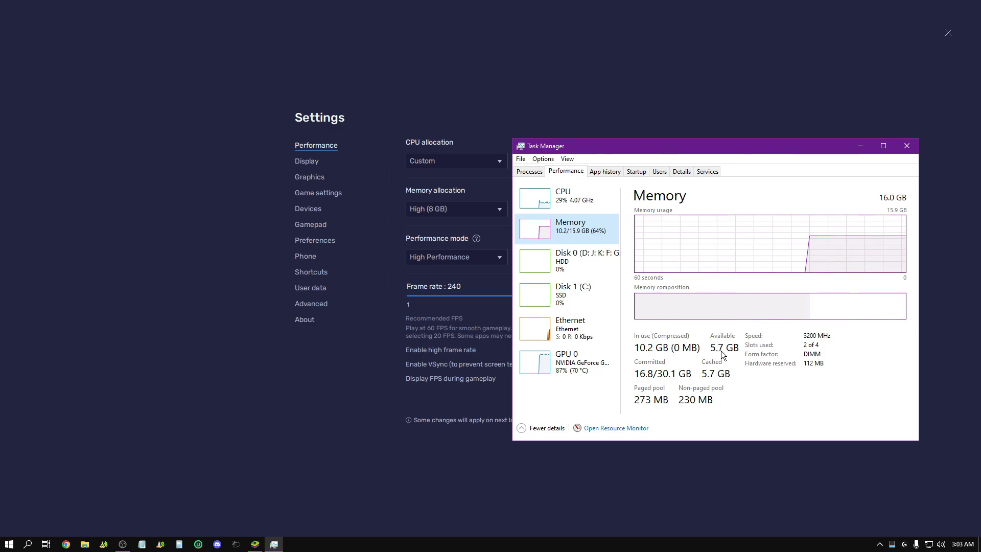
left_click(530, 172)
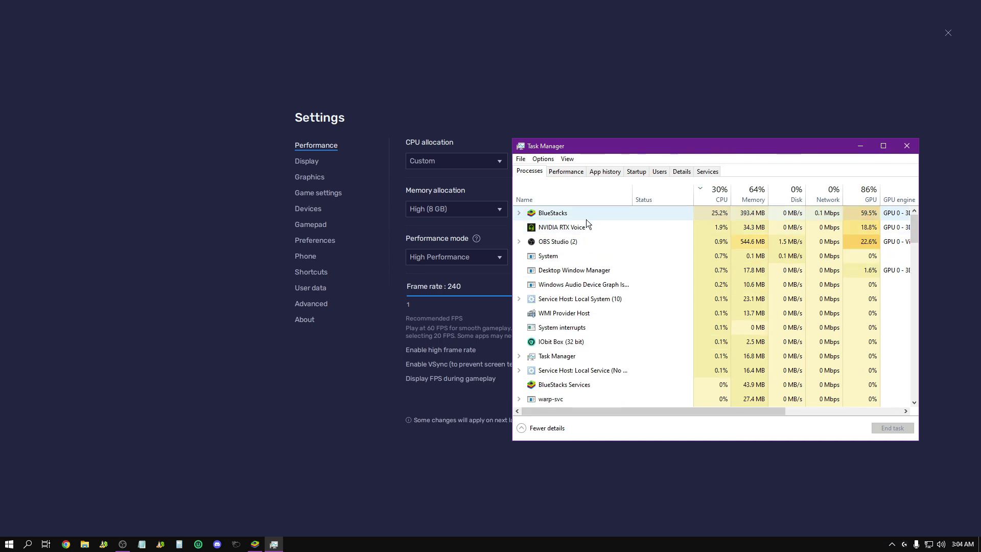
key("alt+F4")
Set the performance mode to High Performance and review the alternative modes.
left_click(460, 256)
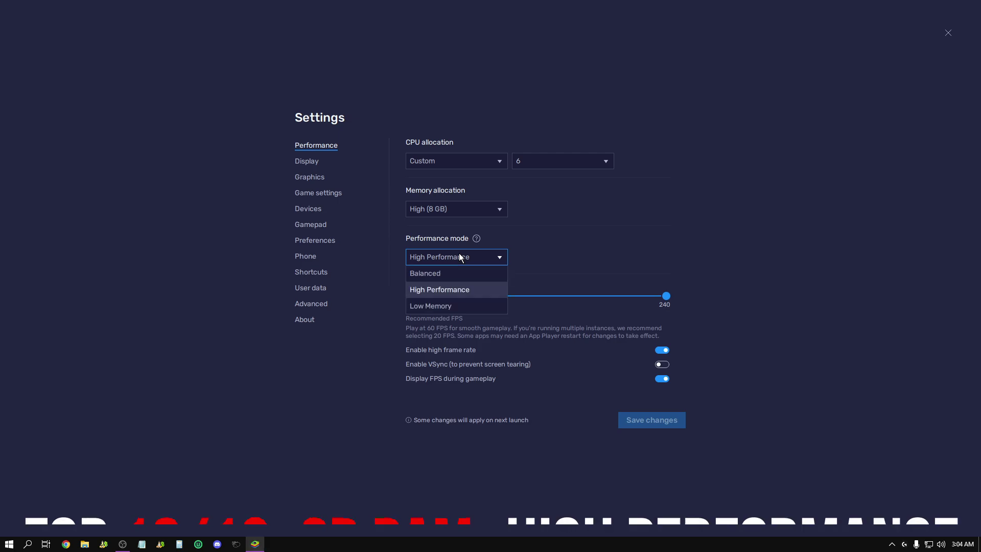
left_click(459, 293)
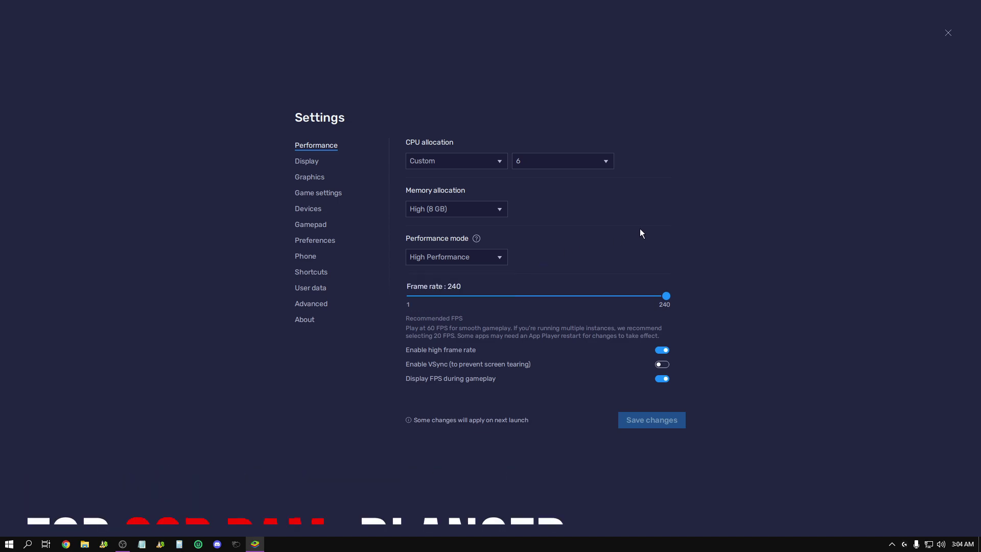
left_click(492, 261)
left_click(609, 243)
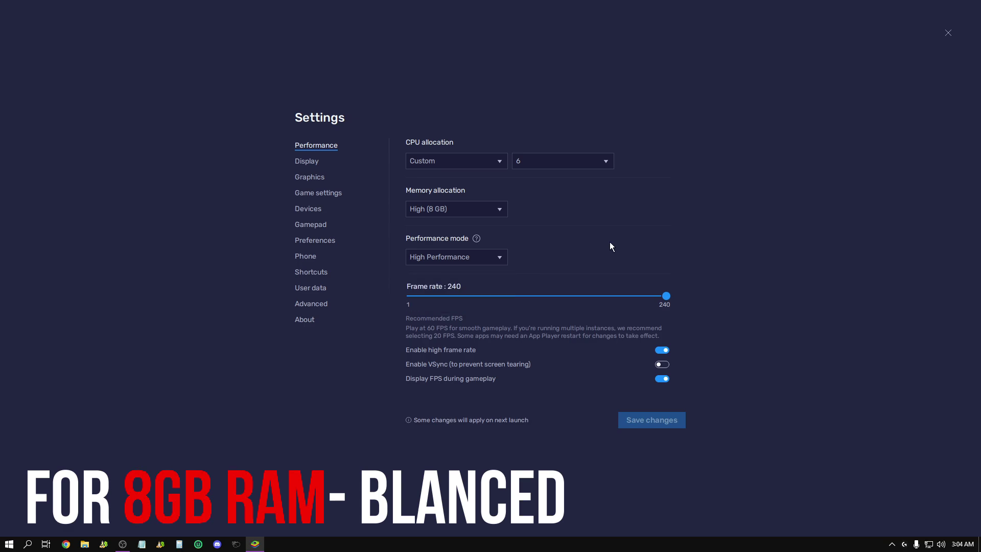
left_click(443, 259)
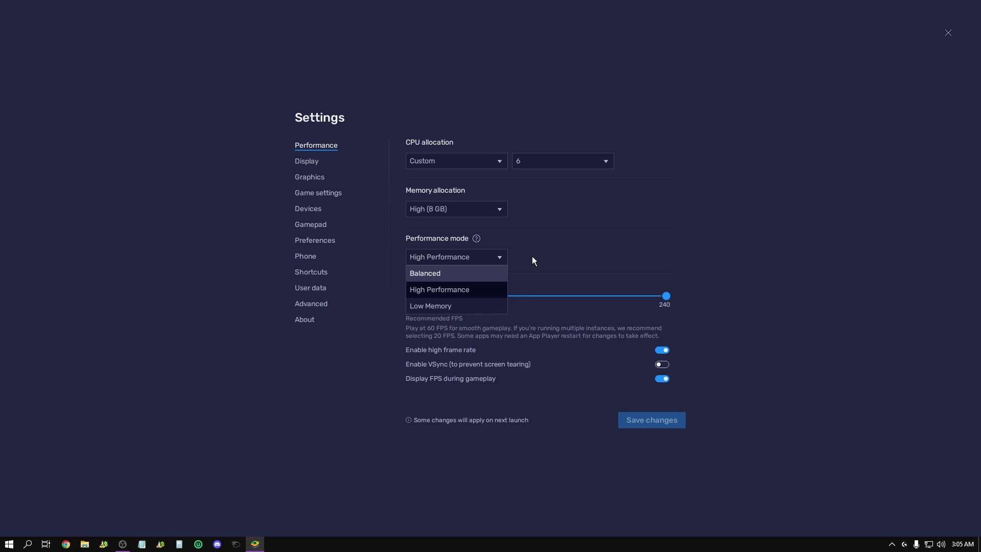
left_click(562, 275)
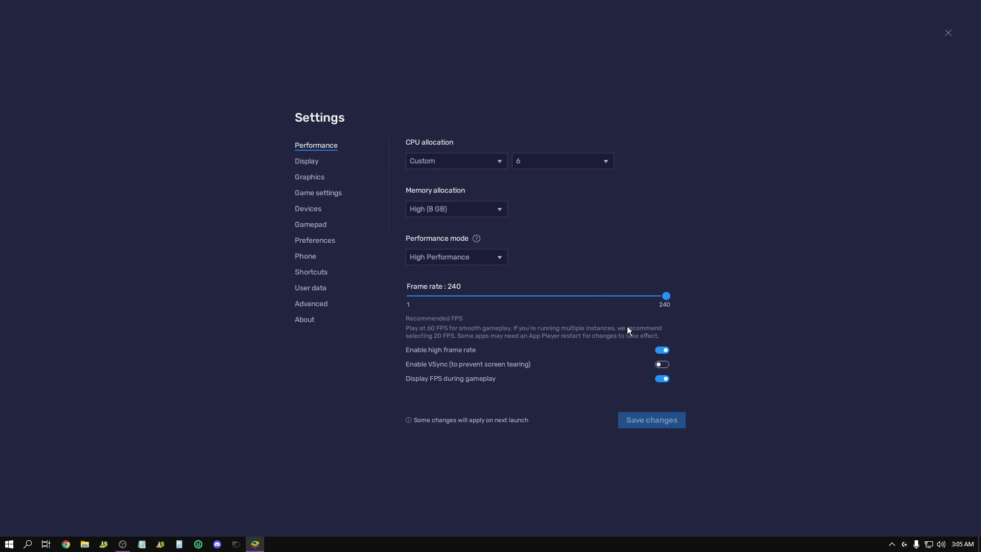
Review the display resolution, pixel density, mouse cursor style and interface scaling settings.
left_click(311, 163)
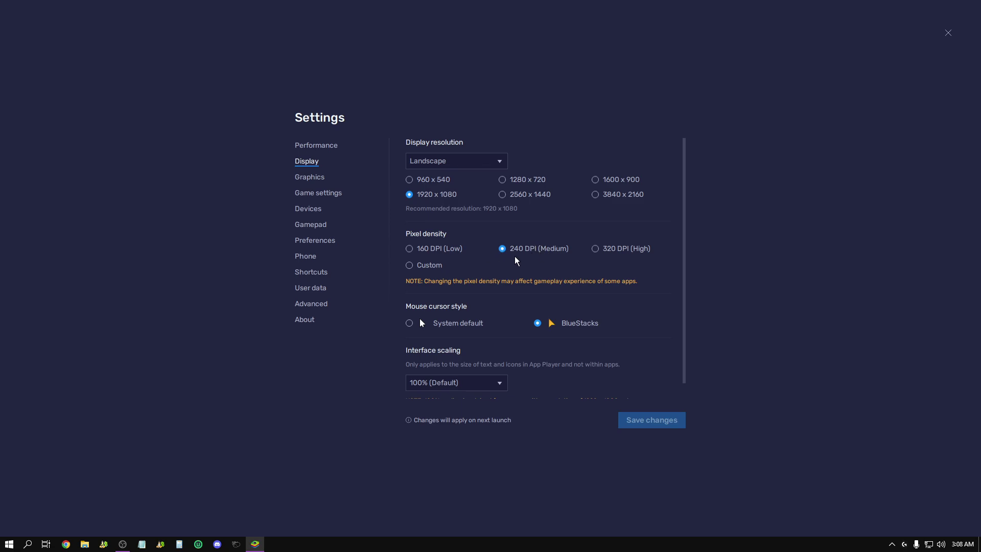
scroll(487, 309, "down", 1)
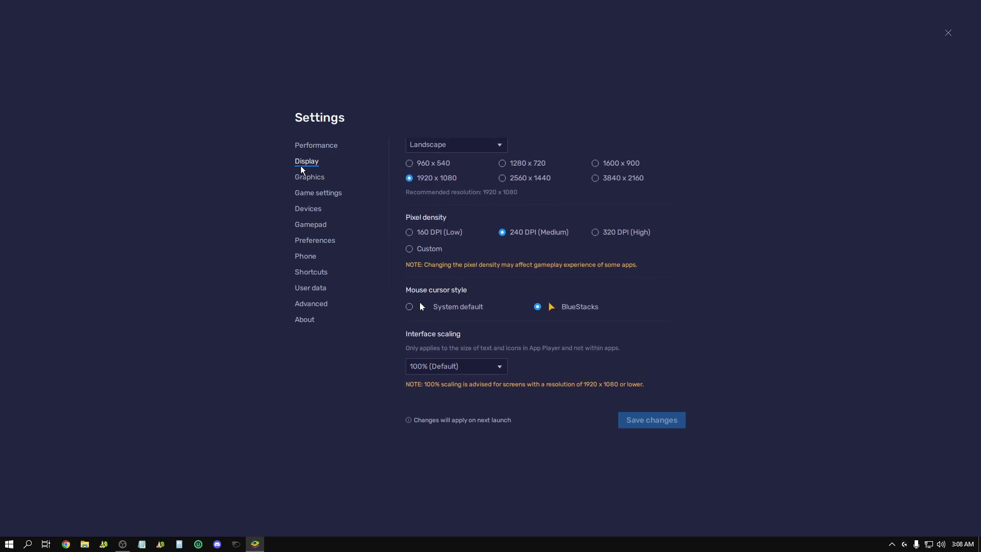
Set the interface renderer to OpenGL in the graphics settings and close the settings.
left_click(311, 178)
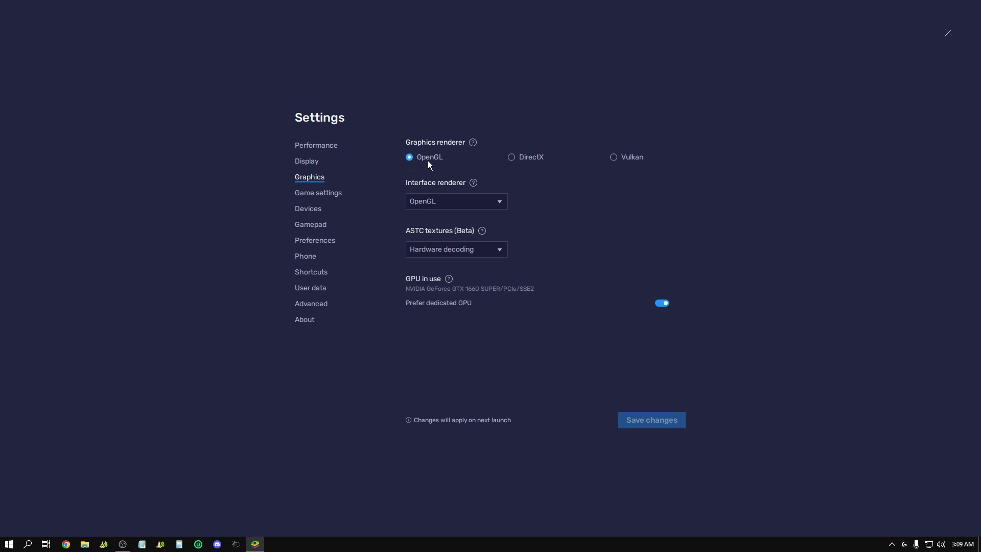
left_click(462, 201)
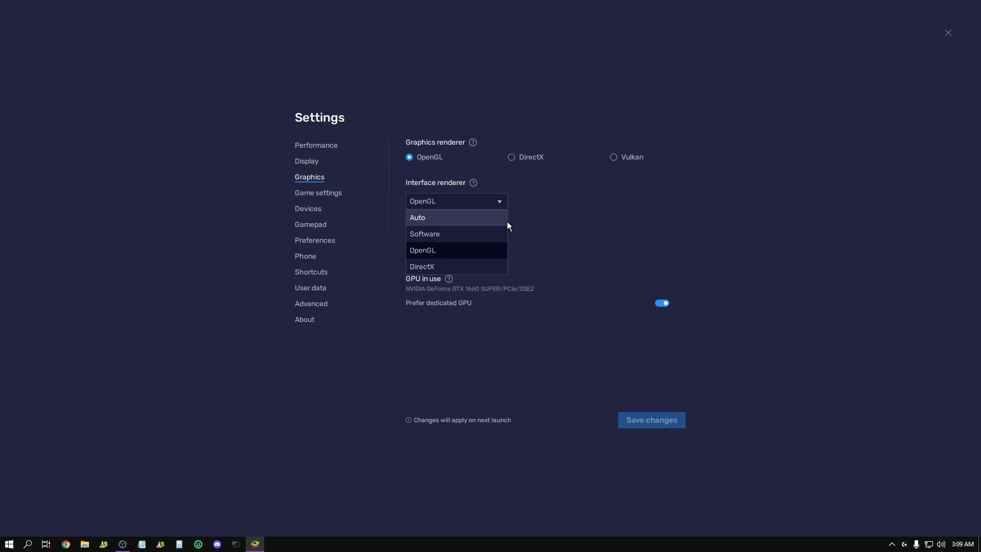
left_click(451, 251)
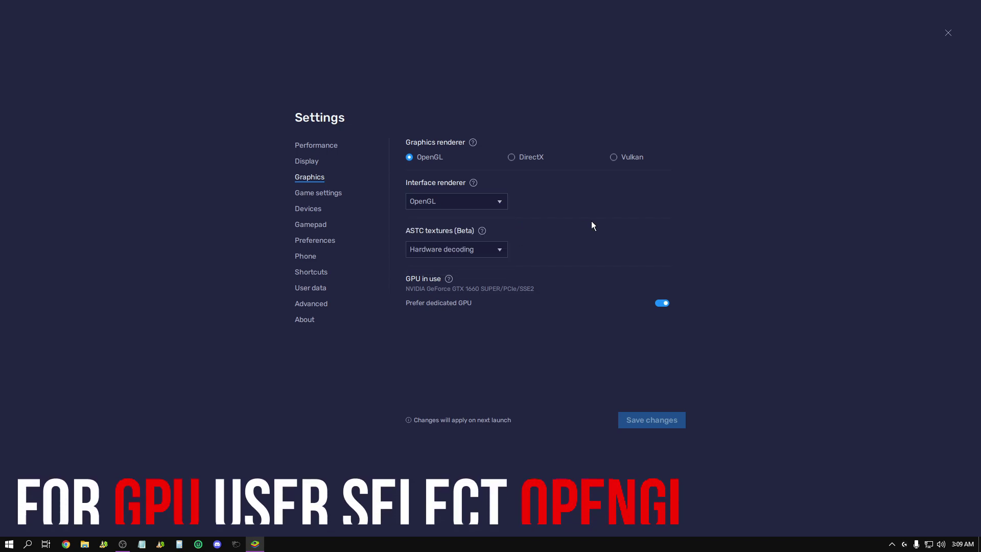
left_click(452, 207)
left_click(452, 250)
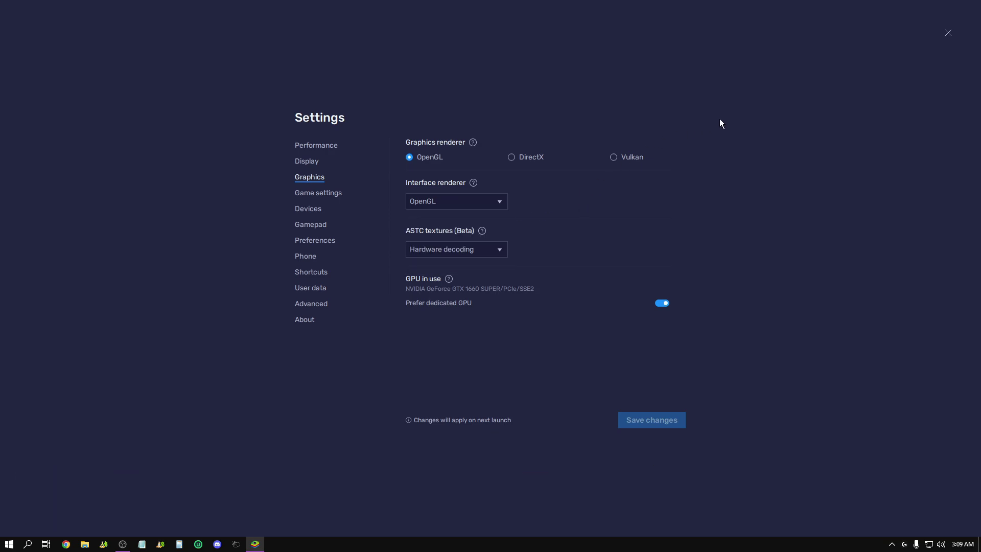
left_click(948, 33)
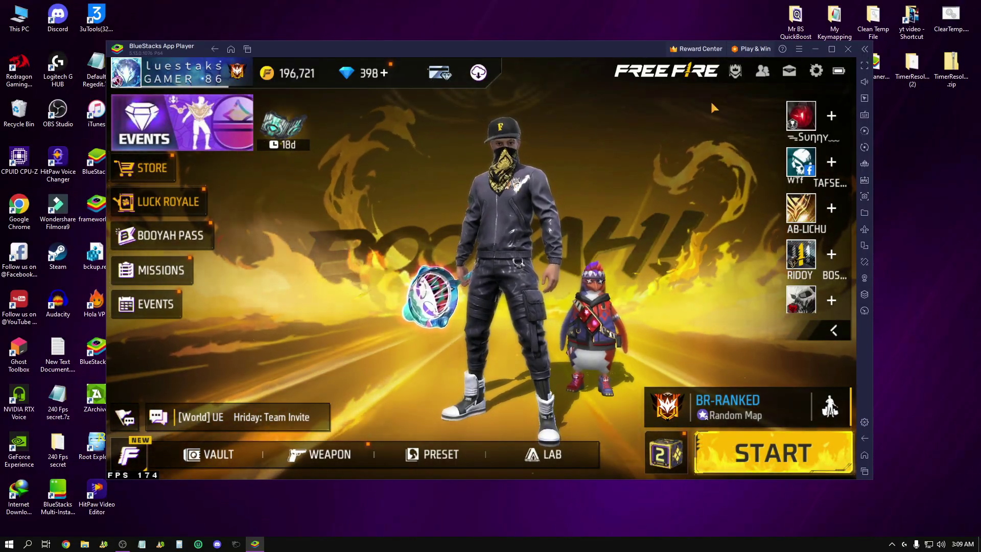
Maximize the emulator window and toggle full-screen mode on and off twice.
left_click(837, 51)
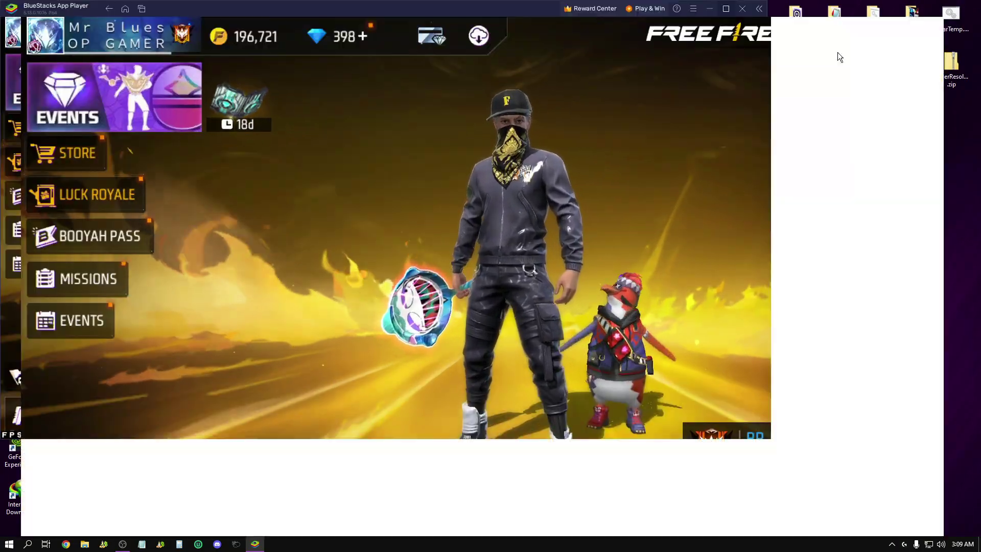
key("F11")
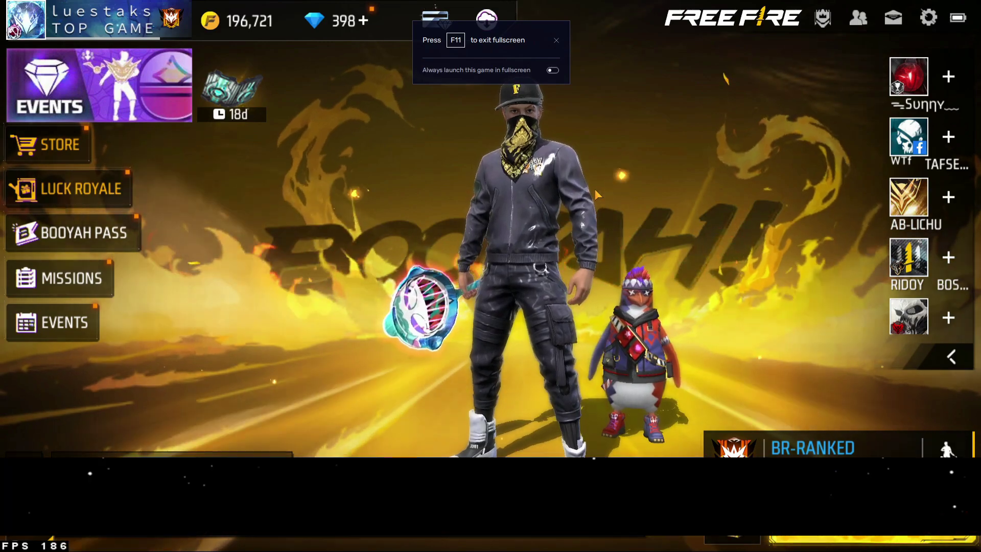
key("F11")
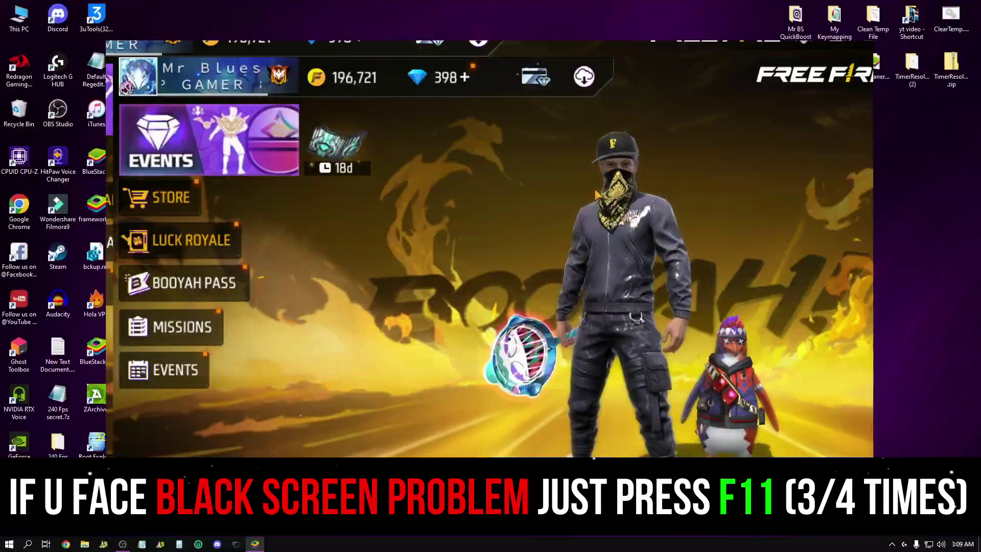
key("F11")
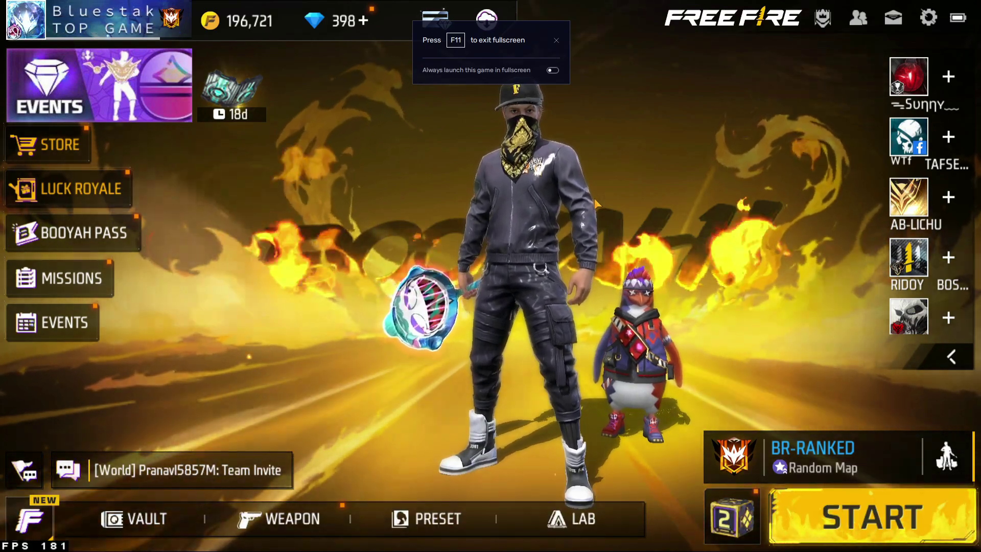
key("F11")
Reopen the emulator's graphics settings and review the available interface renderer options.
left_click(907, 8)
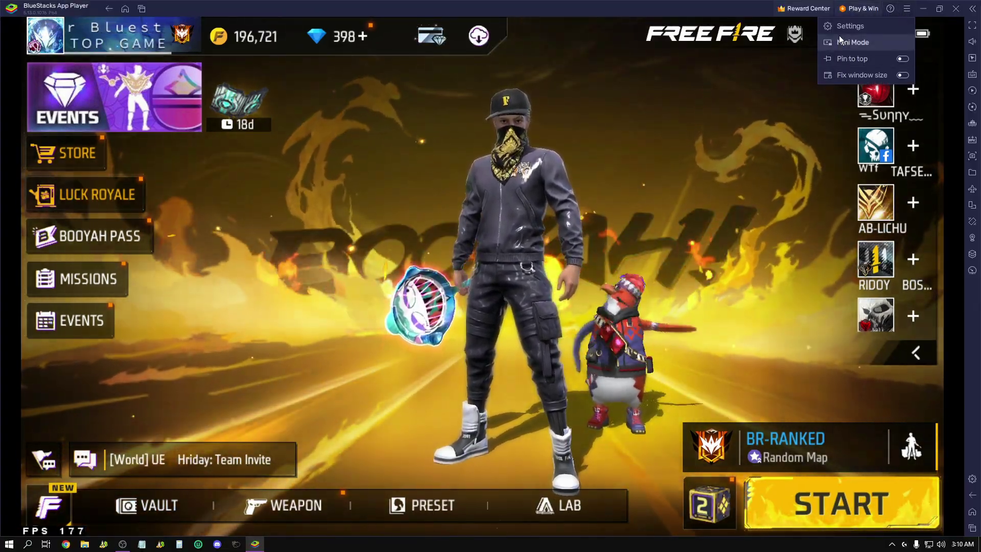
left_click(848, 26)
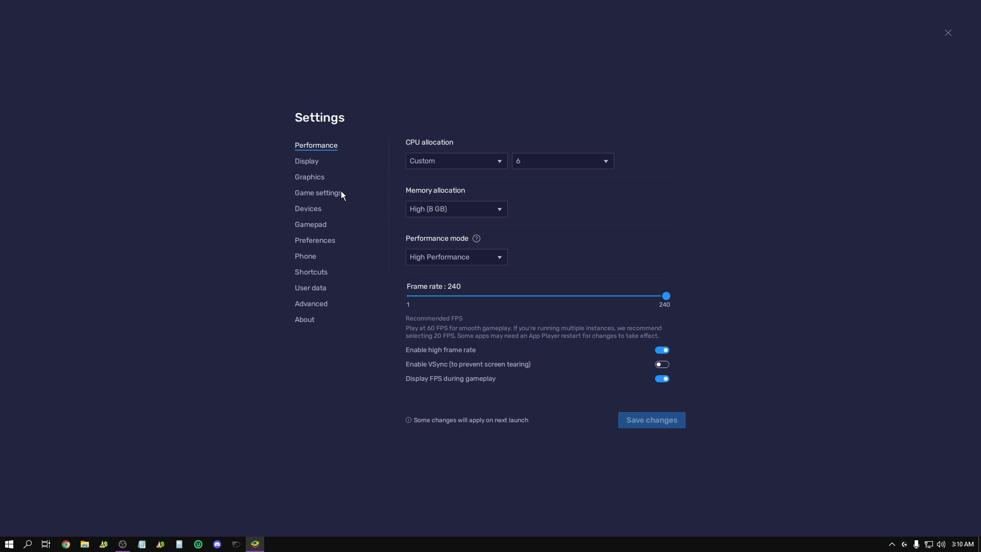
left_click(306, 162)
left_click(309, 177)
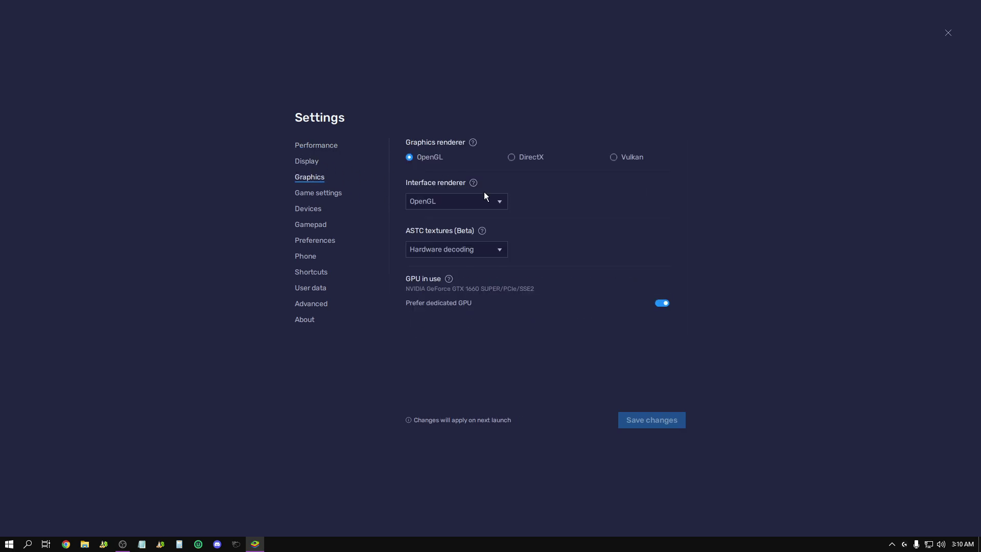
left_click(452, 204)
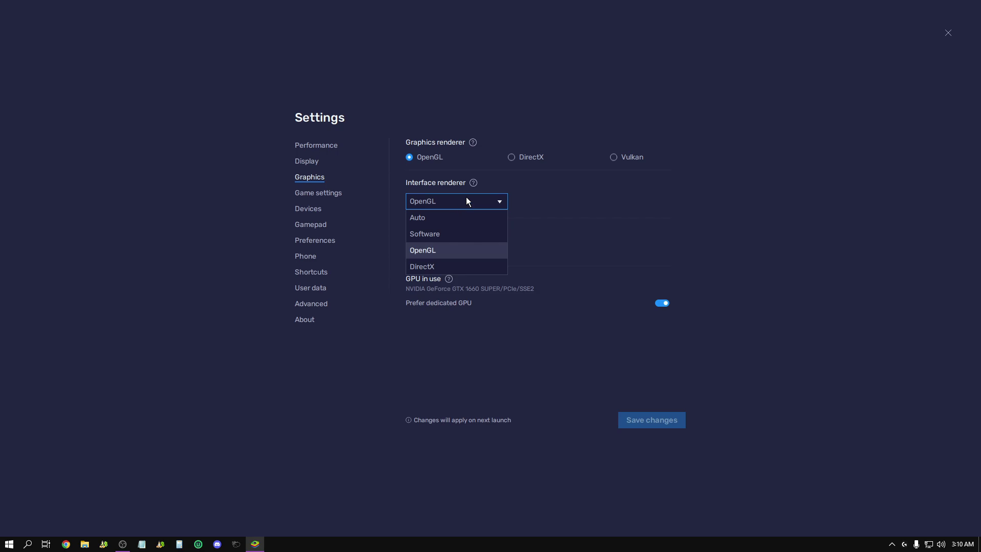
left_click(534, 191)
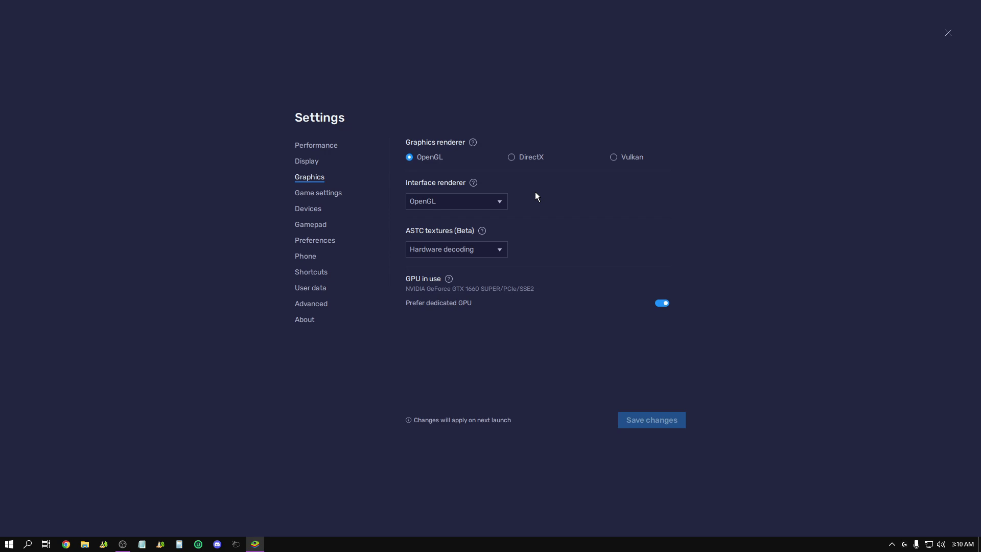
left_click(469, 205)
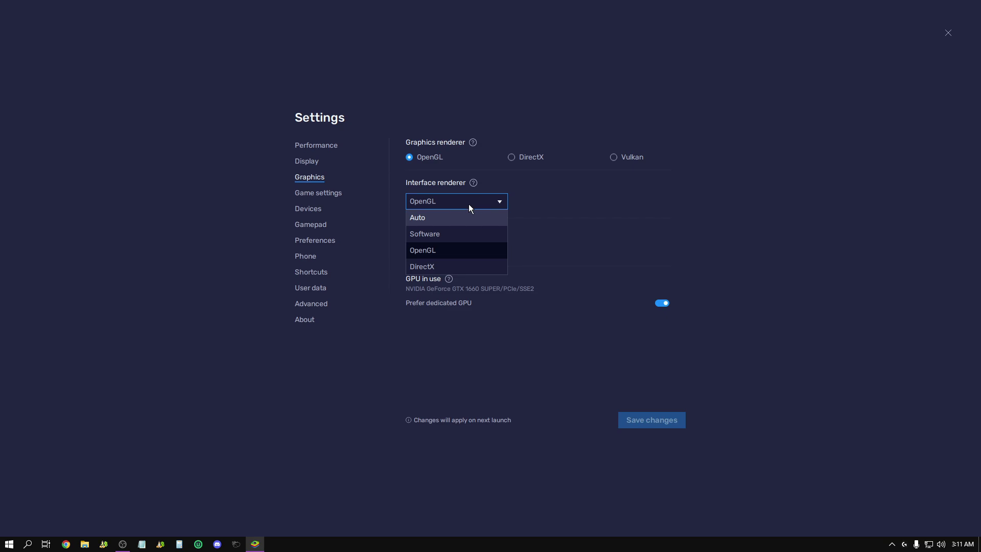
left_click(468, 204)
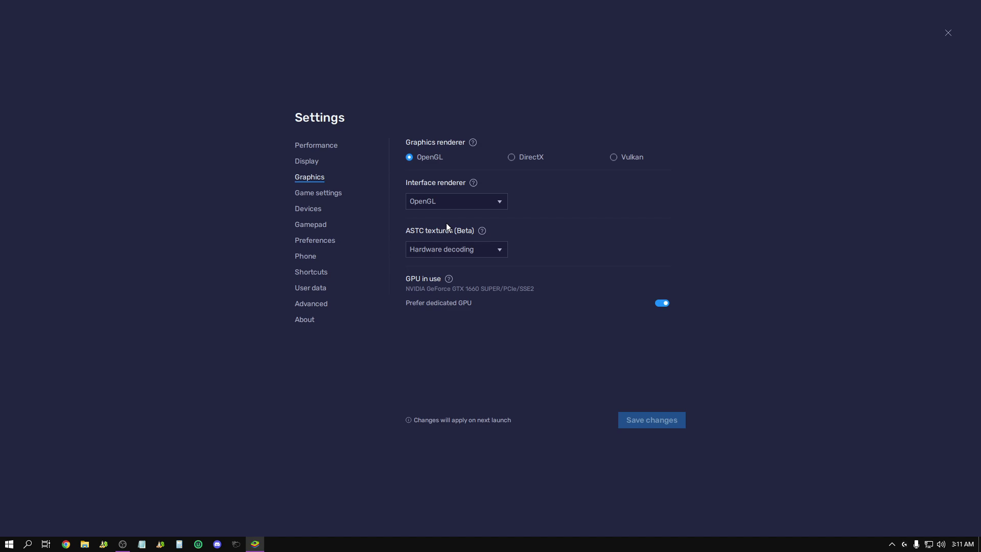
Set ASTC textures to Hardware decoding in the graphics settings and review the alternative decoding modes.
left_click(434, 251)
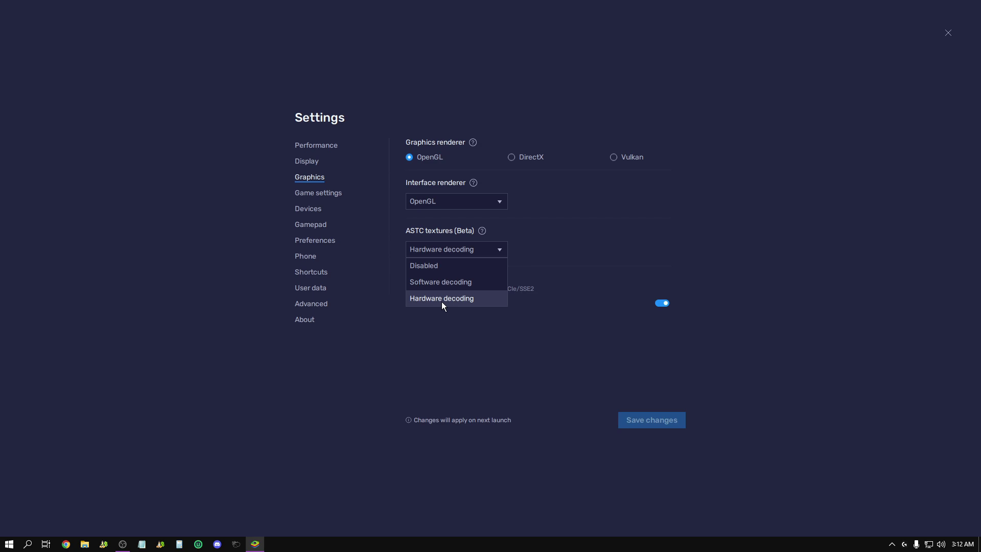
left_click(493, 299)
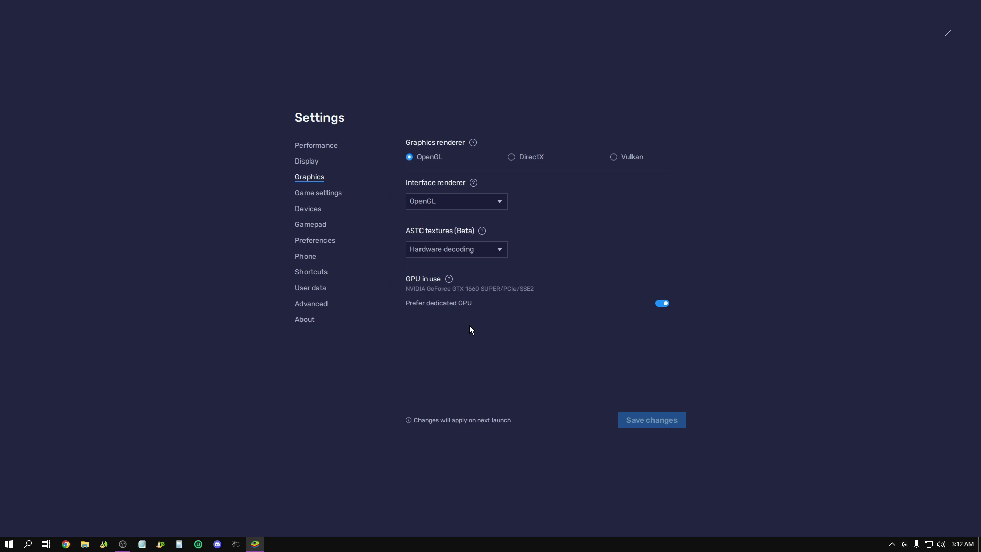
left_click(457, 257)
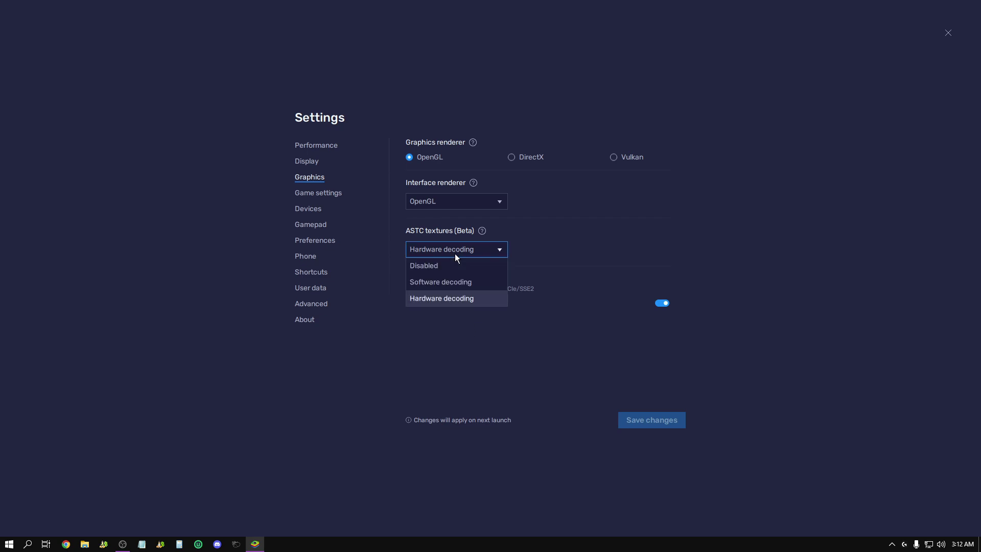
left_click(446, 299)
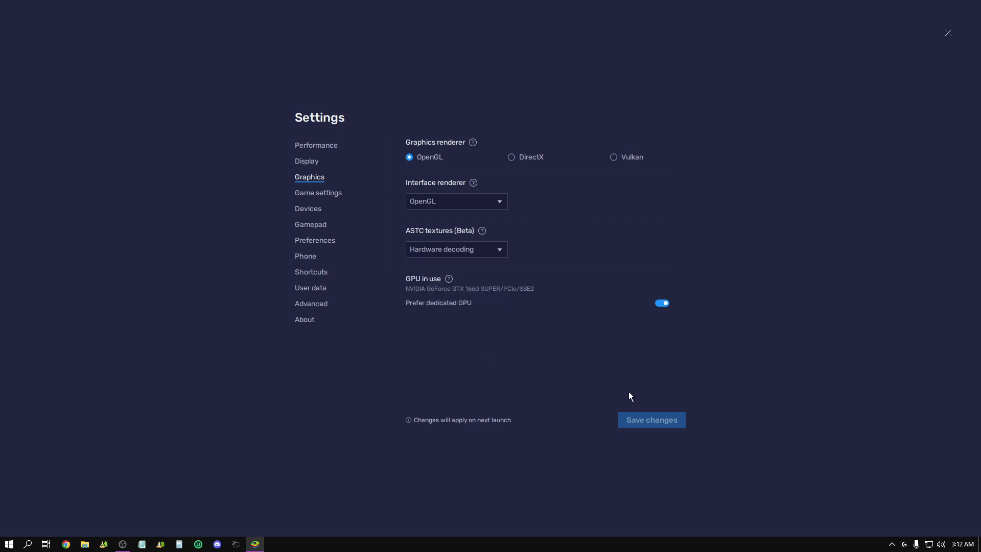
left_click(464, 255)
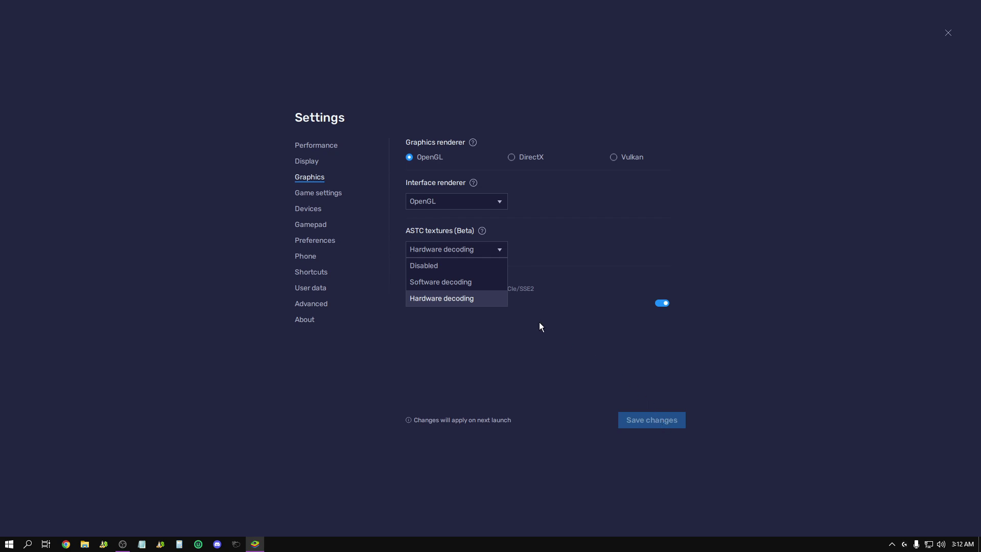
left_click(643, 415)
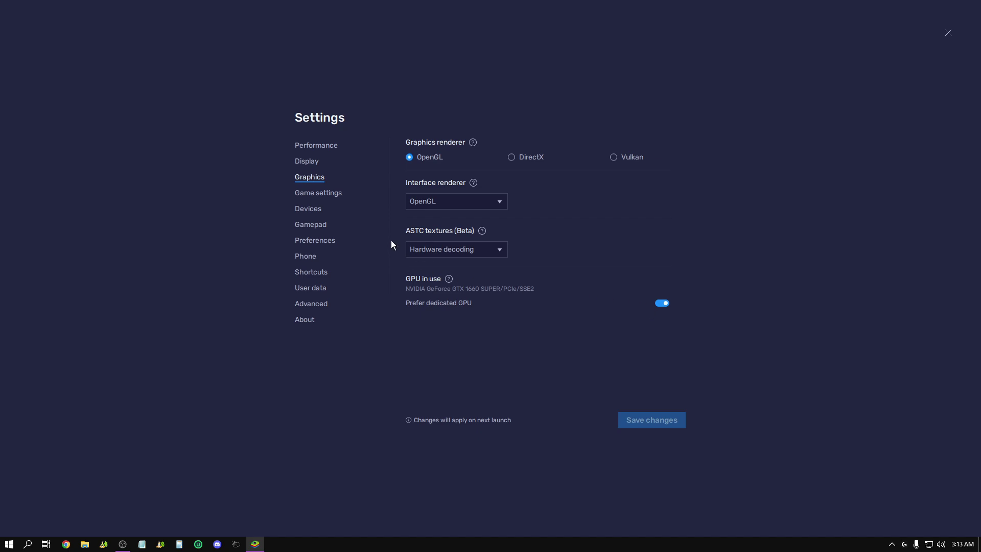
Review the preferred microphone choices in the device settings and the gamepad detection settings.
left_click(309, 209)
left_click(309, 225)
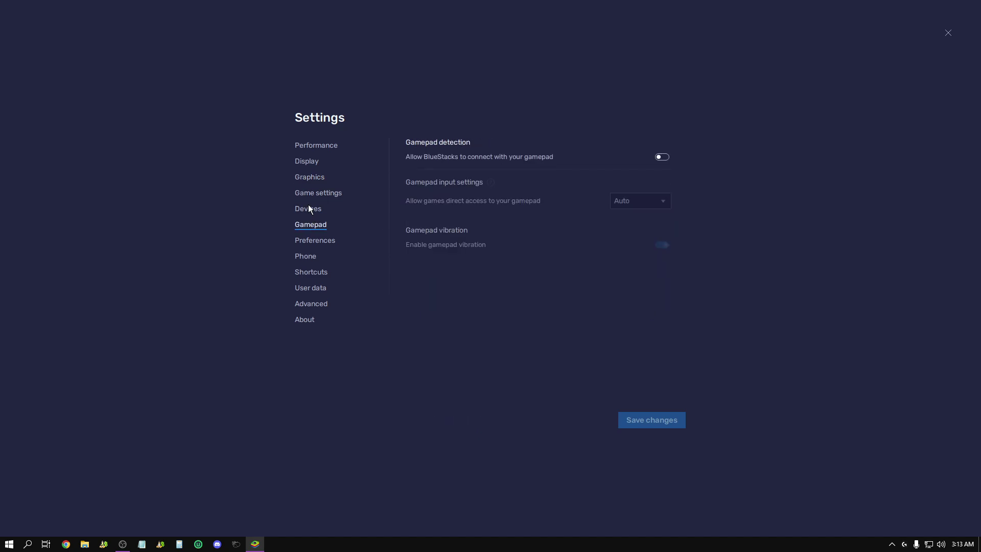
left_click(309, 209)
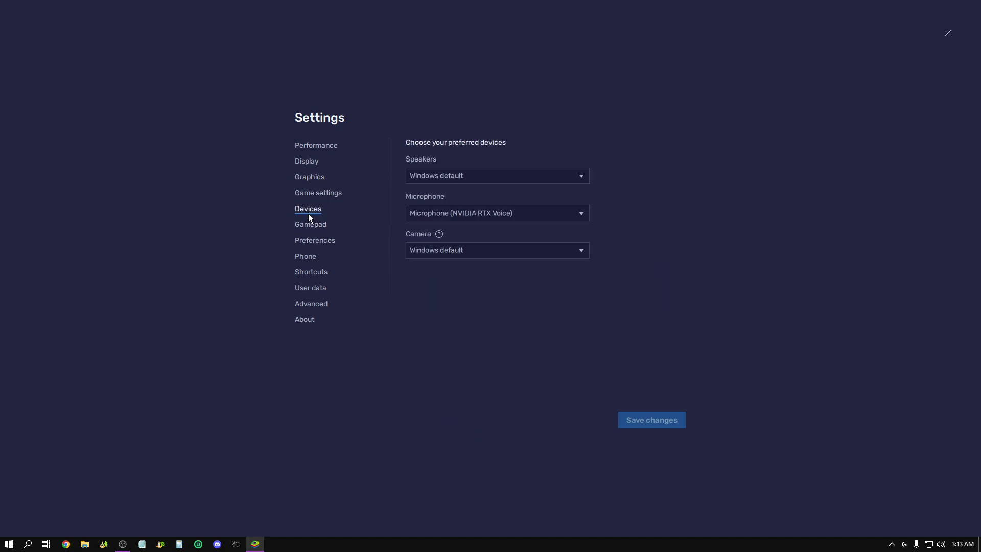
left_click(467, 216)
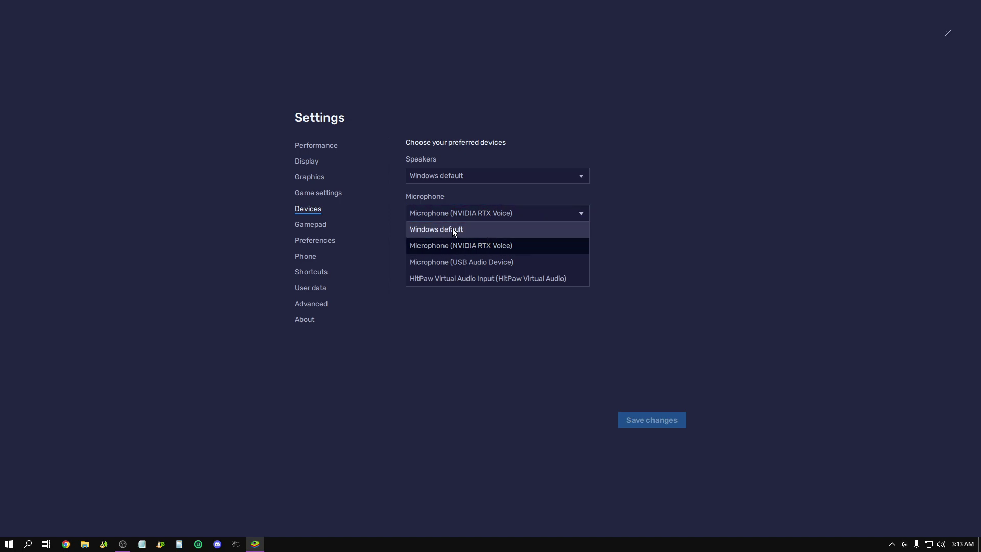
left_click(418, 328)
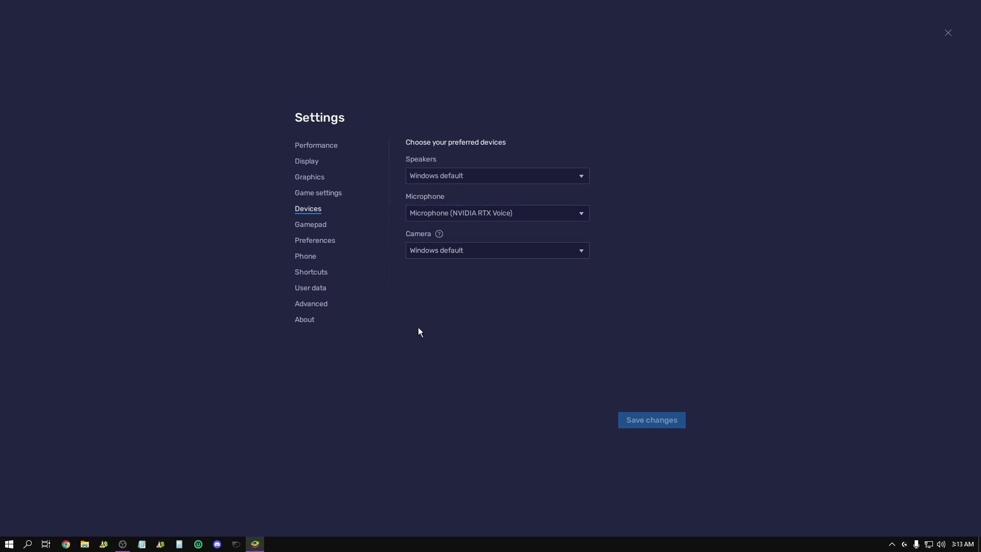
left_click(309, 226)
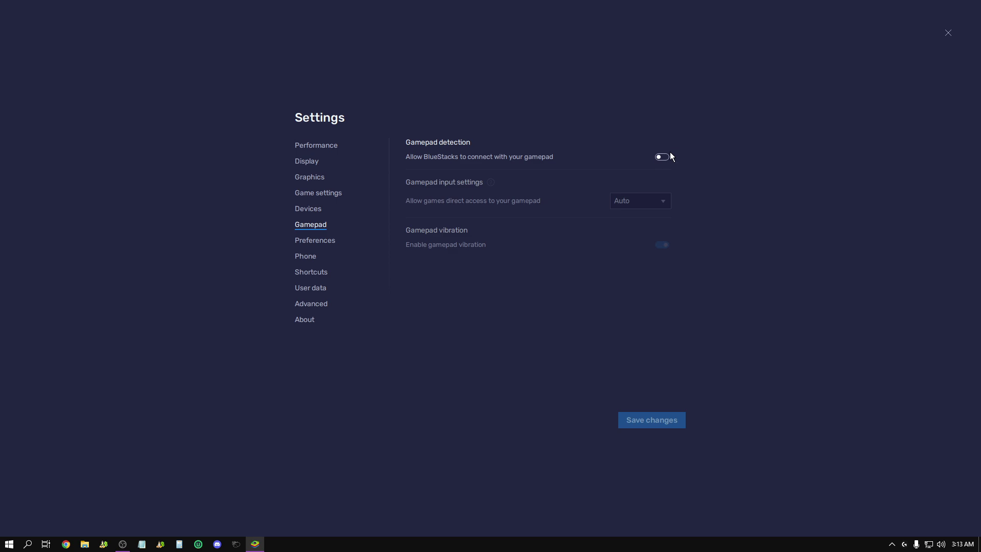
Review the platform, ESC key and notification preferences, plus the predefined device profiles in the phone settings.
left_click(312, 243)
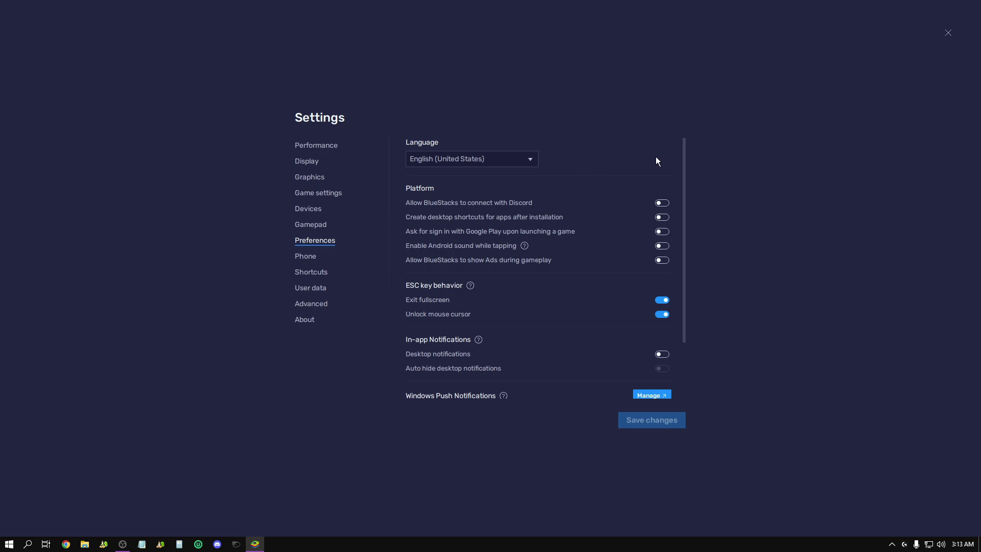
scroll(656, 161, "down", 2)
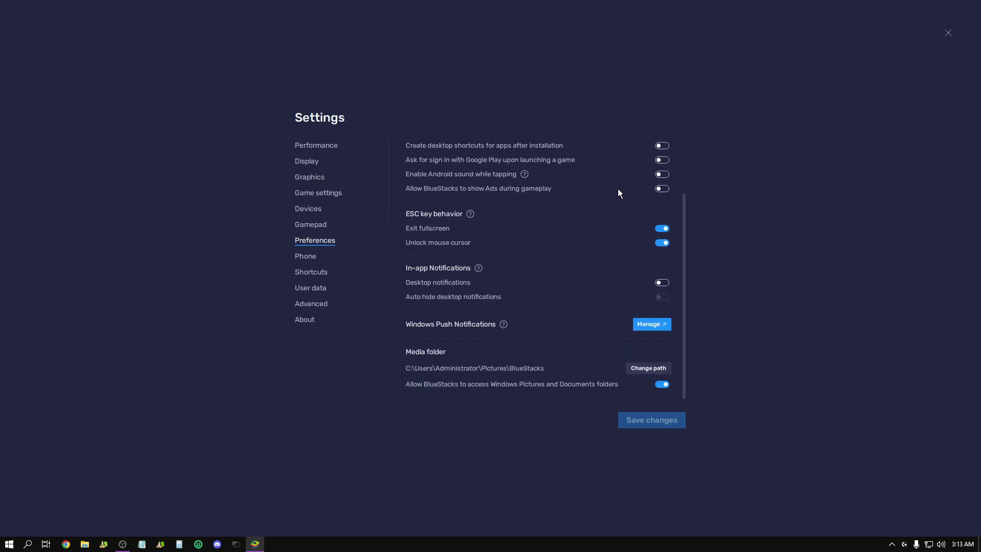
scroll(591, 227, "up", 4)
scroll(626, 290, "down", 4)
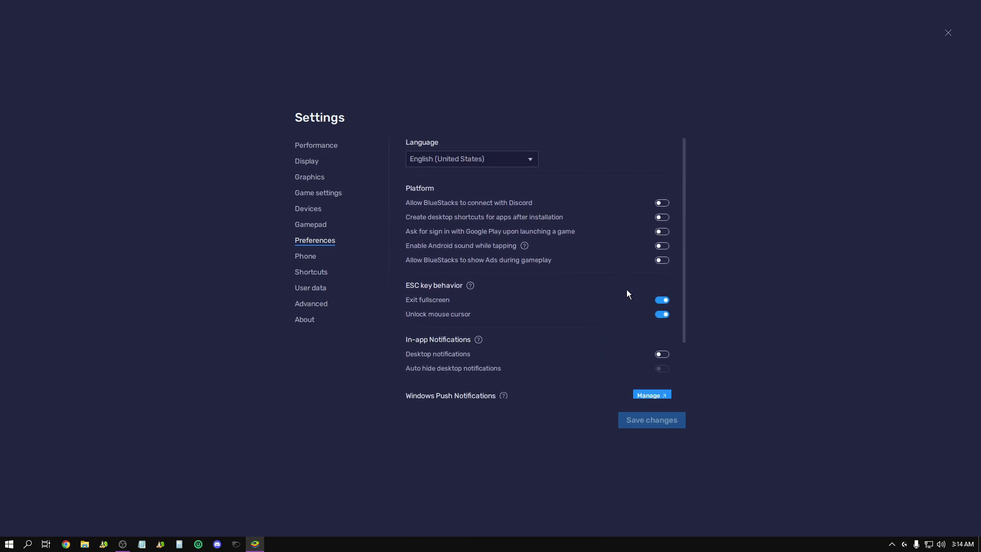
left_click(306, 256)
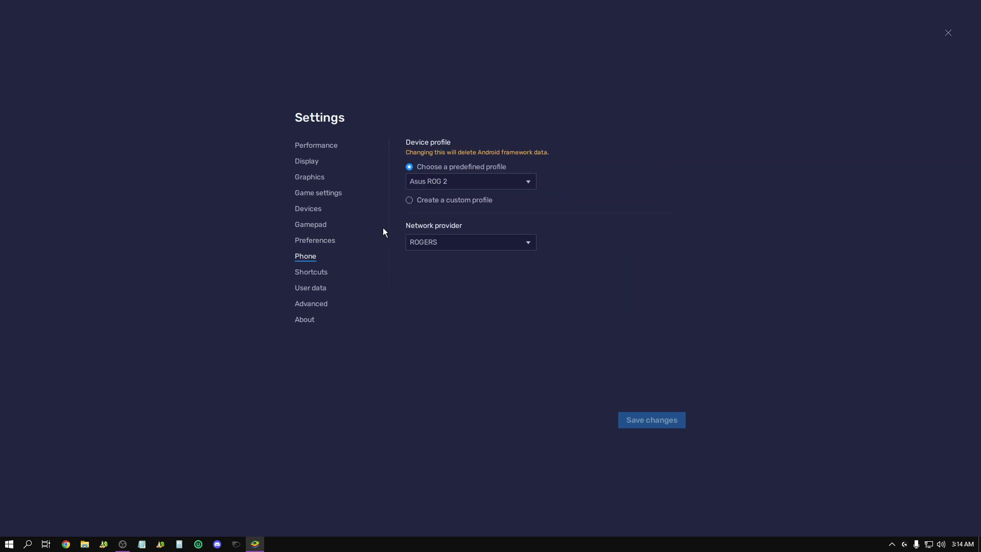
left_click(454, 183)
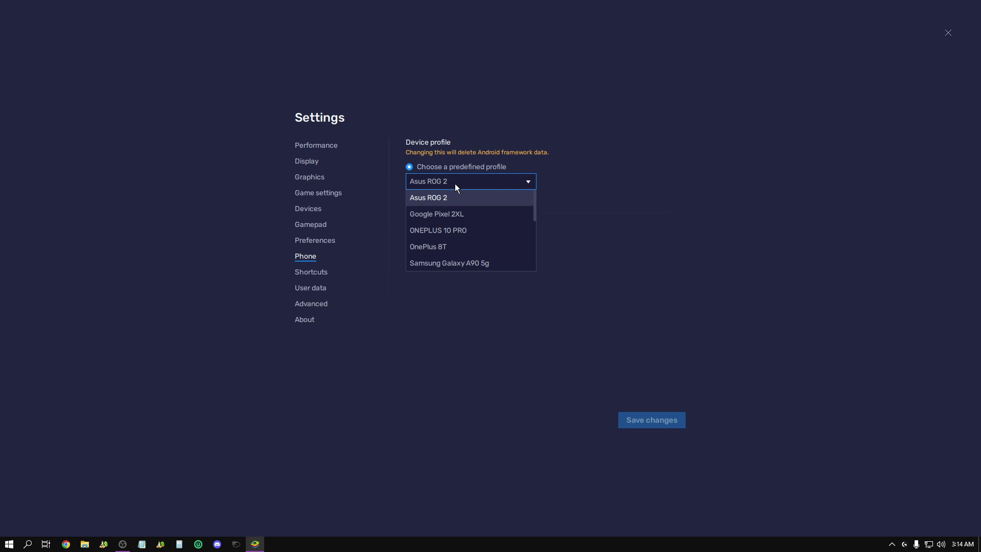
Review the shortcut assignments, the disk cleanup and backup options, and the app version information.
left_click(311, 273)
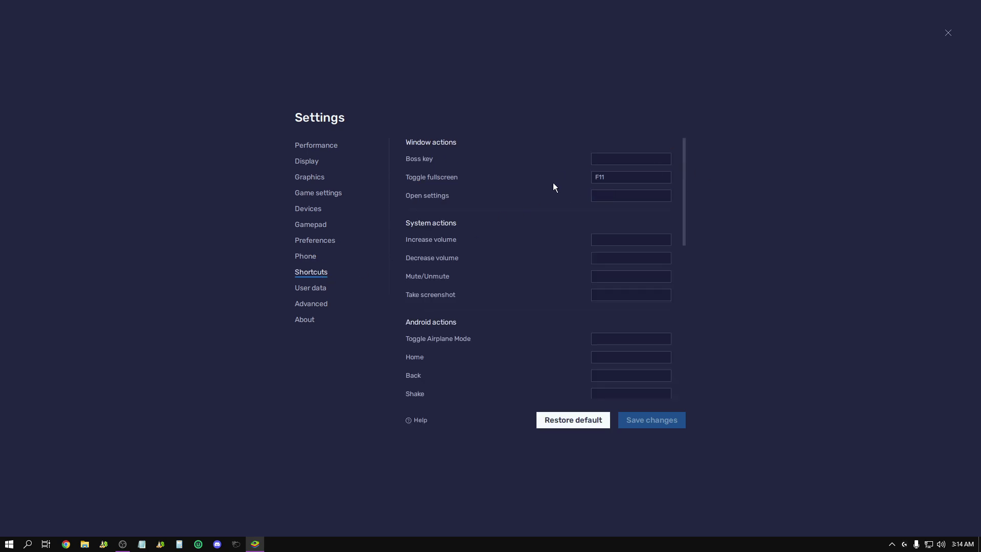
scroll(573, 210, "down", 10)
scroll(653, 245, "up", 10)
left_click(310, 288)
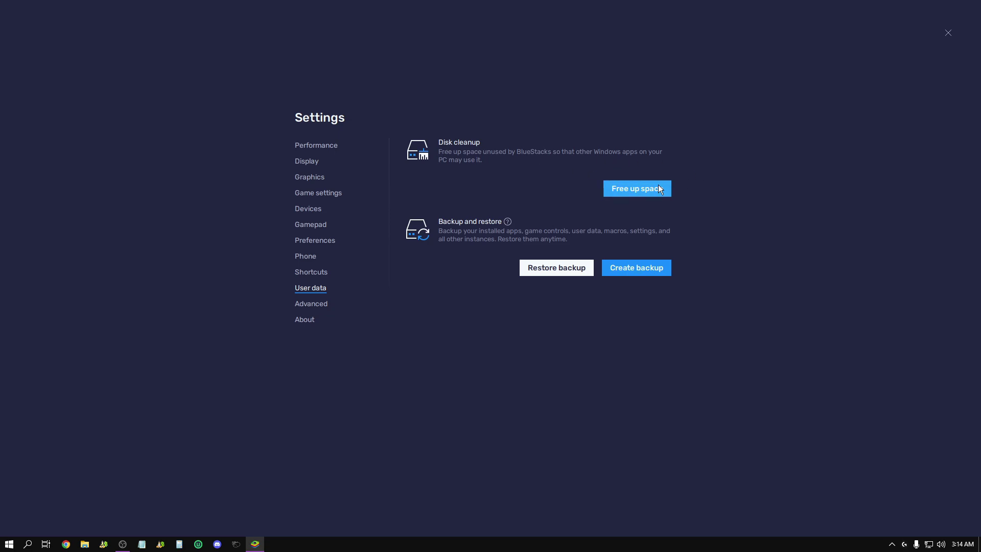
left_click(307, 319)
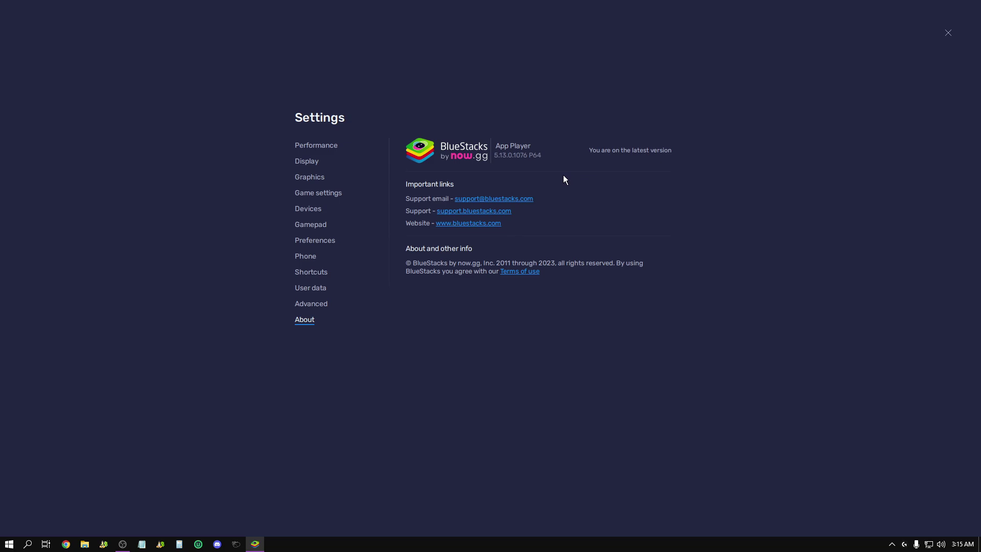
Close the emulator settings and minimize the emulator window to reveal the desktop.
left_click(948, 33)
left_click(940, 7)
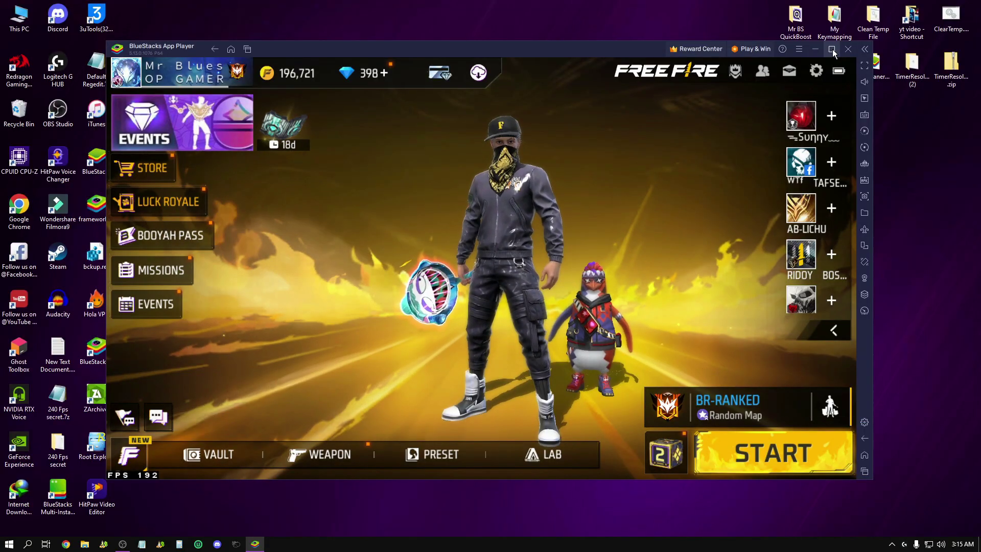
left_click(815, 49)
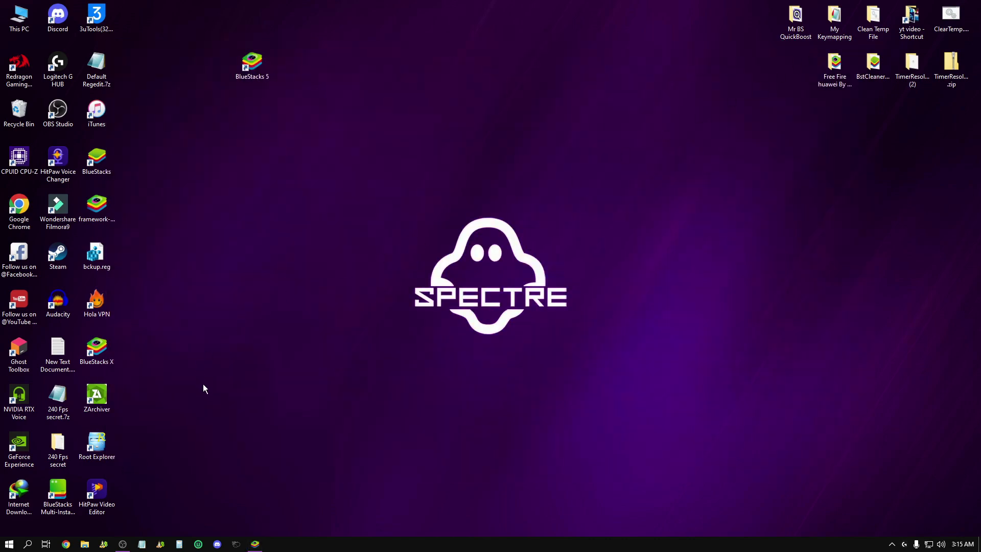
Open the graphics settings from the Gaming section of Windows Settings and examine the graphics performance preferences of the BlueStacks apps.
left_click(9, 544)
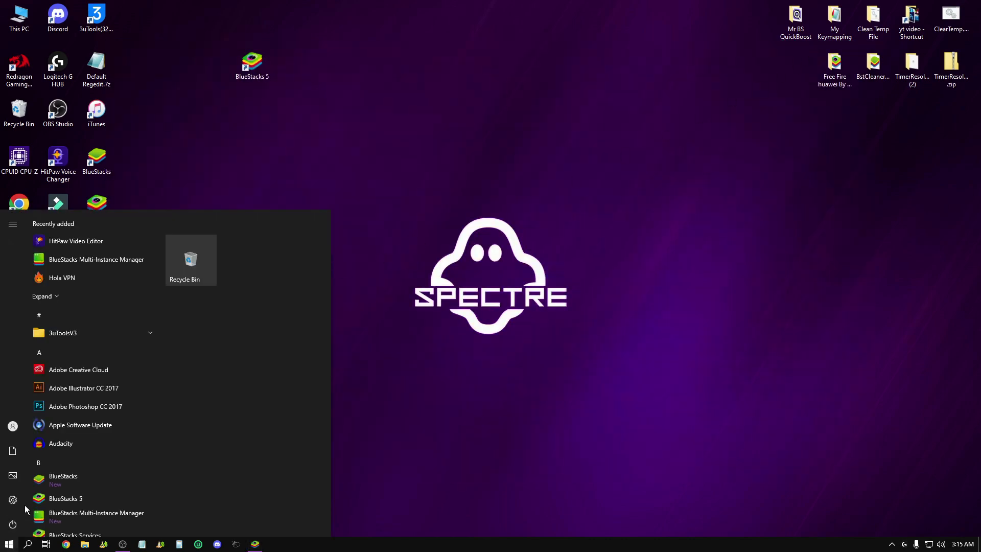
left_click(13, 500)
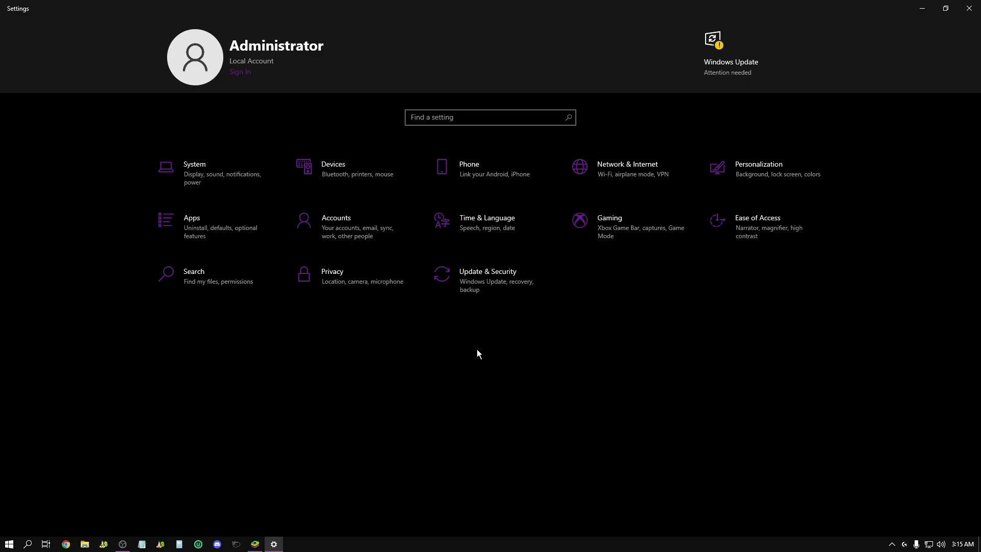
left_click(610, 221)
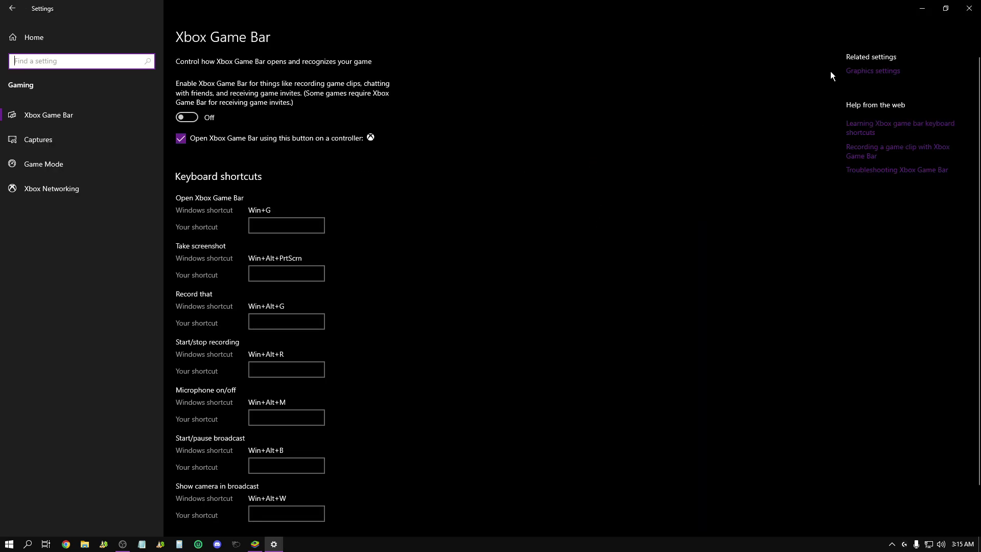
left_click(879, 70)
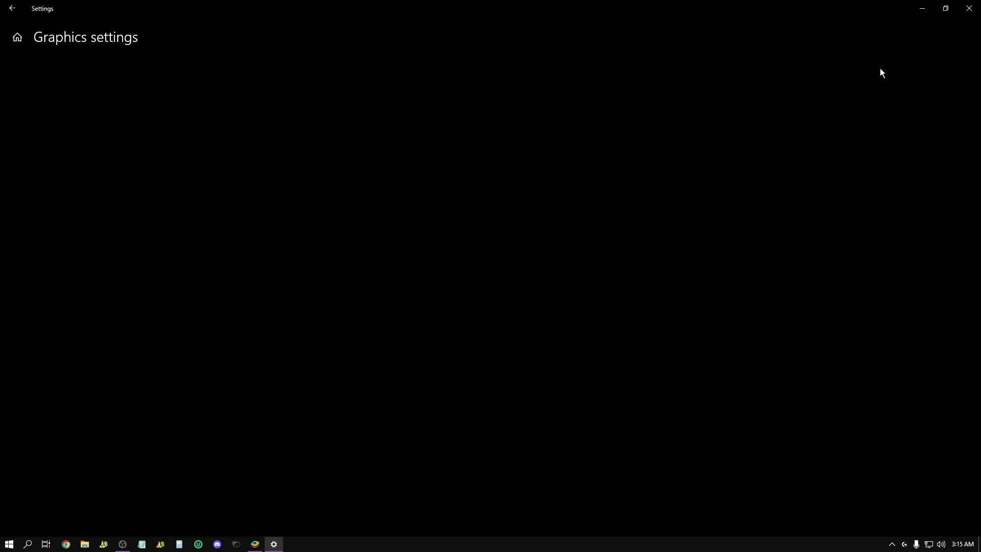
scroll(106, 231, "down", 10)
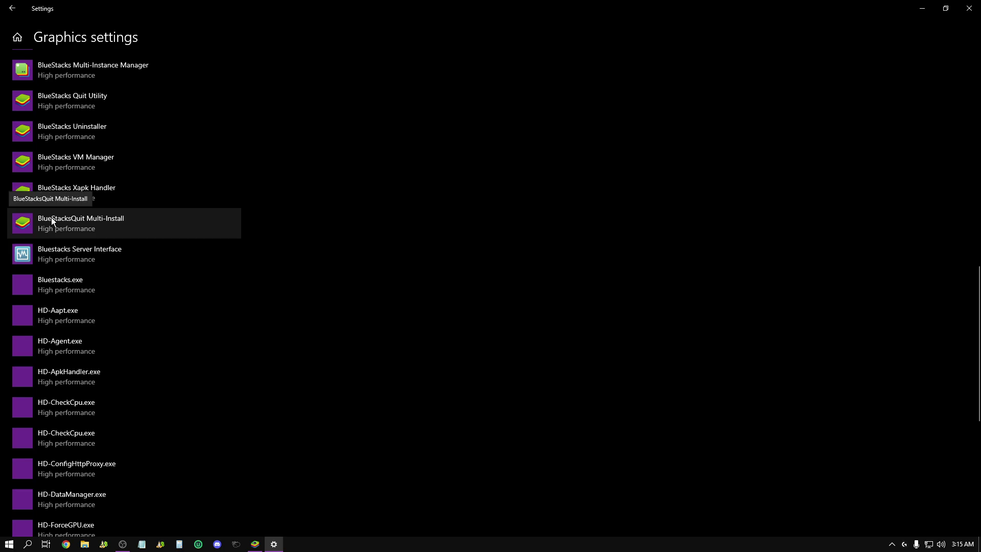
scroll(51, 217, "down", 5)
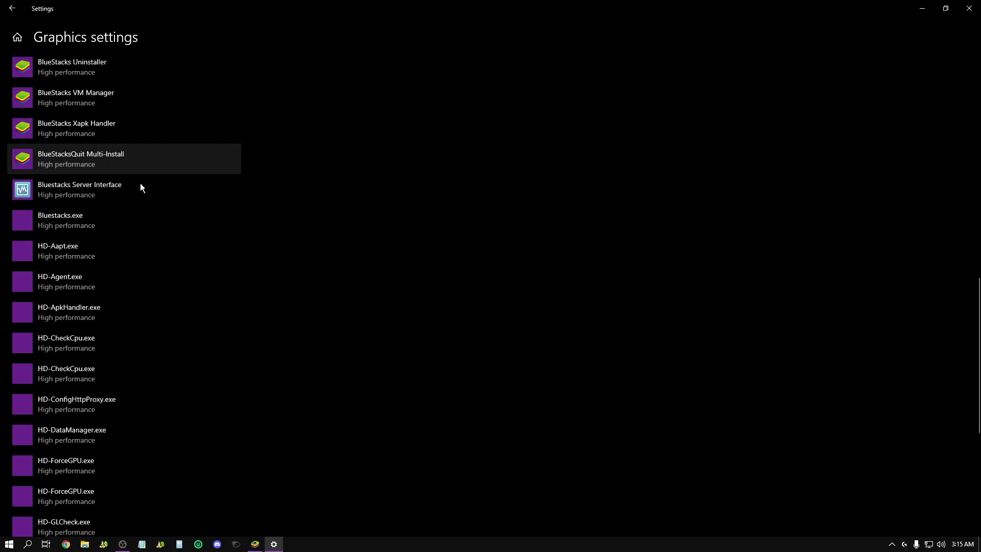
scroll(105, 262, "up", 15)
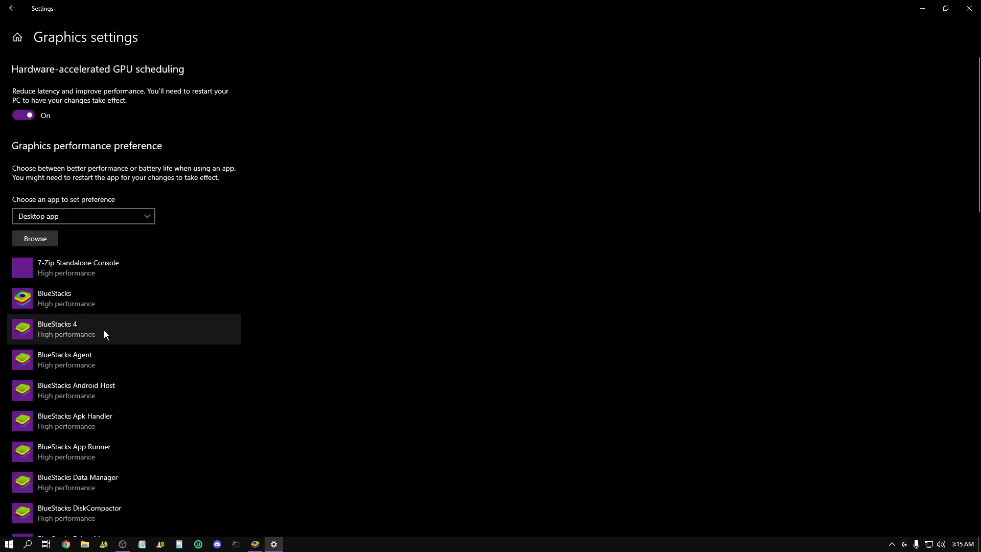
Browse for a desktop app to add and go to the BlueStacks_nxt folder in Program Files on drive C.
left_click(25, 239)
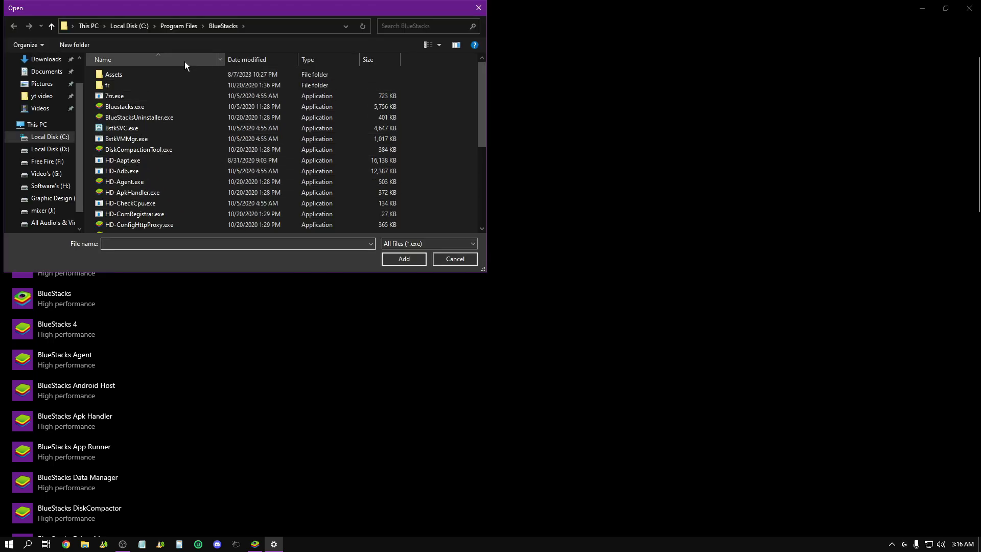
scroll(185, 72, "down", 1)
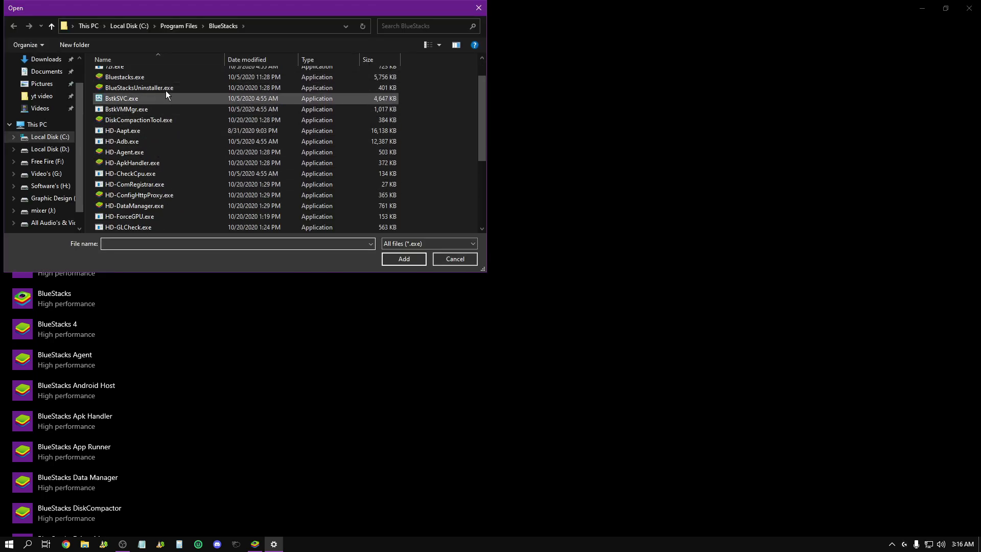
left_click(183, 24)
left_click(112, 24)
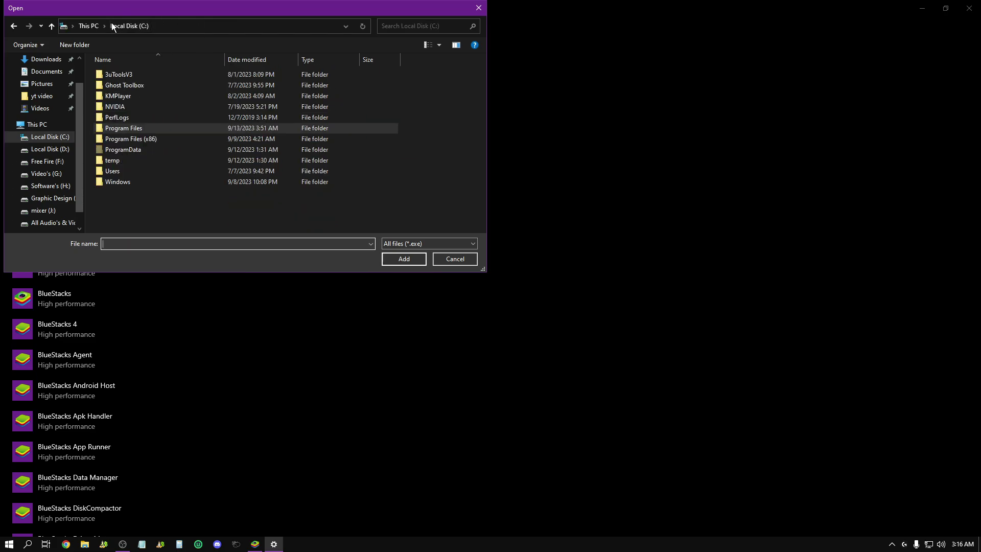
left_click(51, 137)
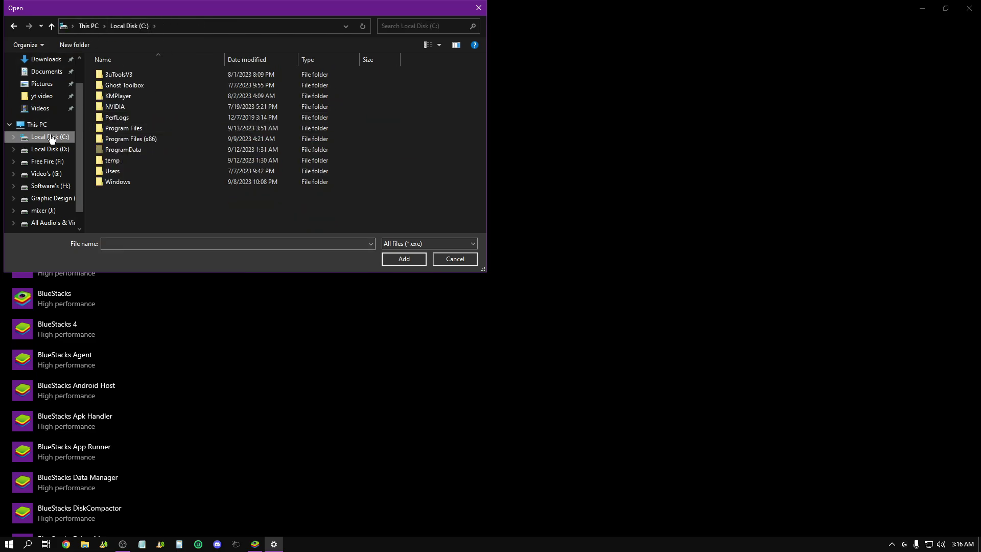
double_click(133, 127)
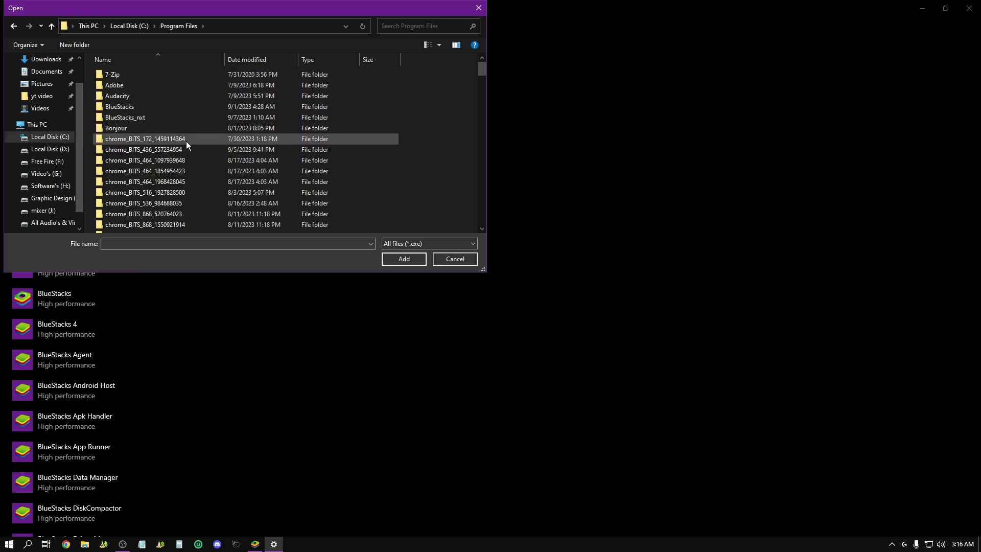
double_click(148, 119)
Try to add HD-Player.exe from the BlueStacks_nxt folder to the graphics performance preference list.
scroll(160, 97, "down", 2)
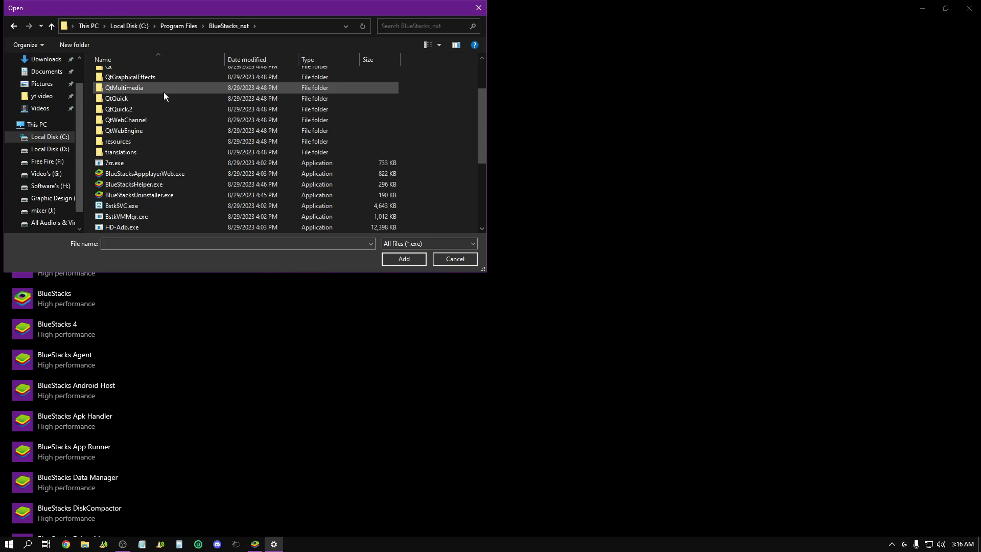
scroll(154, 123, "down", 4)
scroll(126, 105, "up", 2)
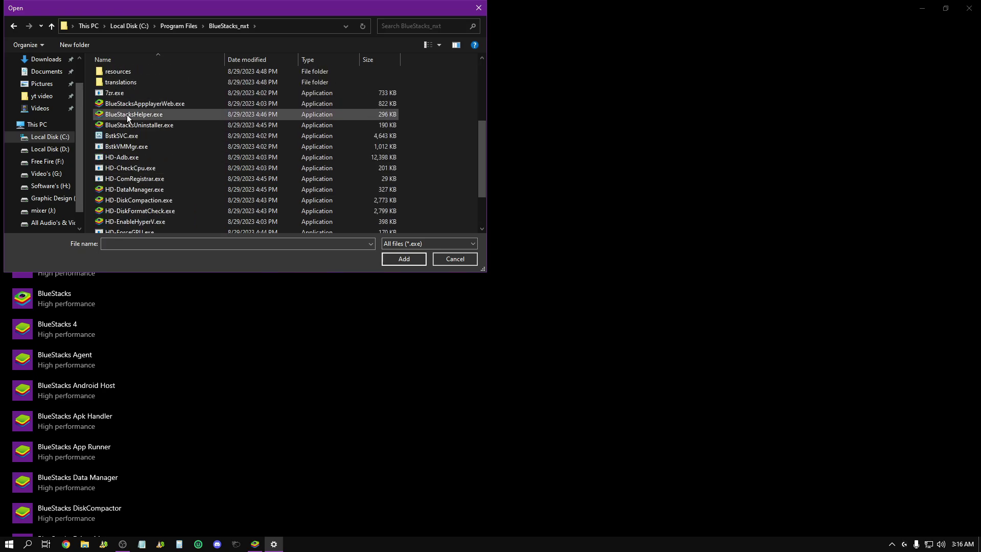
scroll(157, 185, "down", 1)
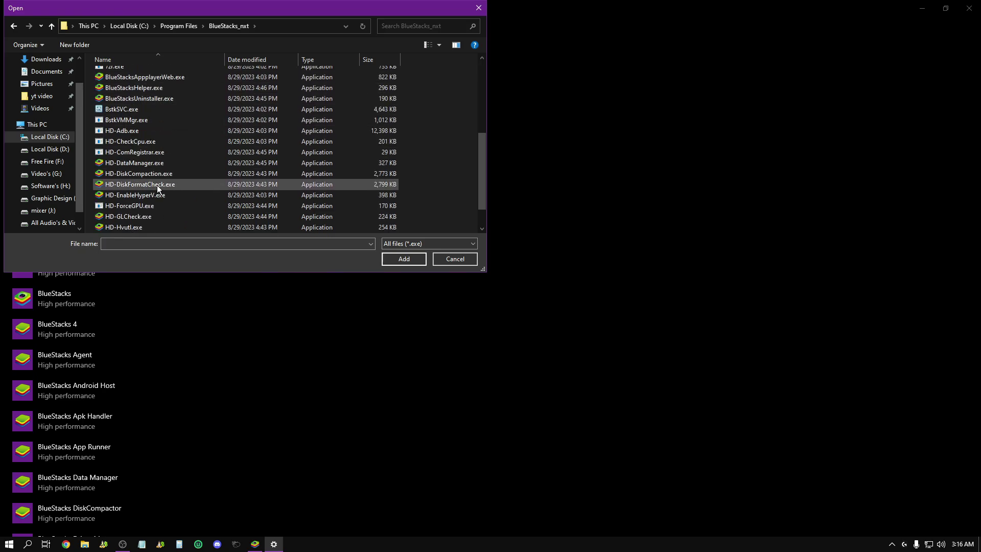
scroll(202, 174, "down", 1)
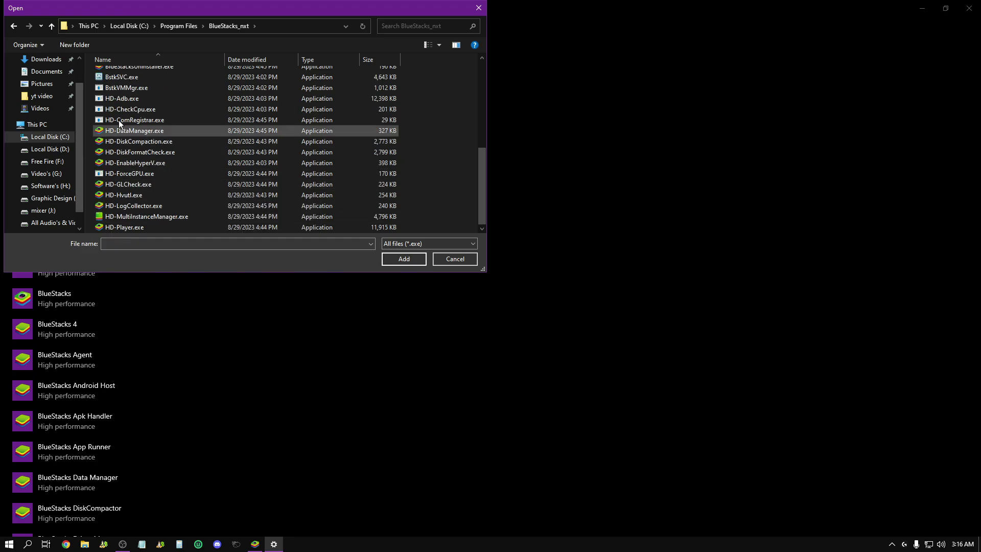
left_click(133, 227)
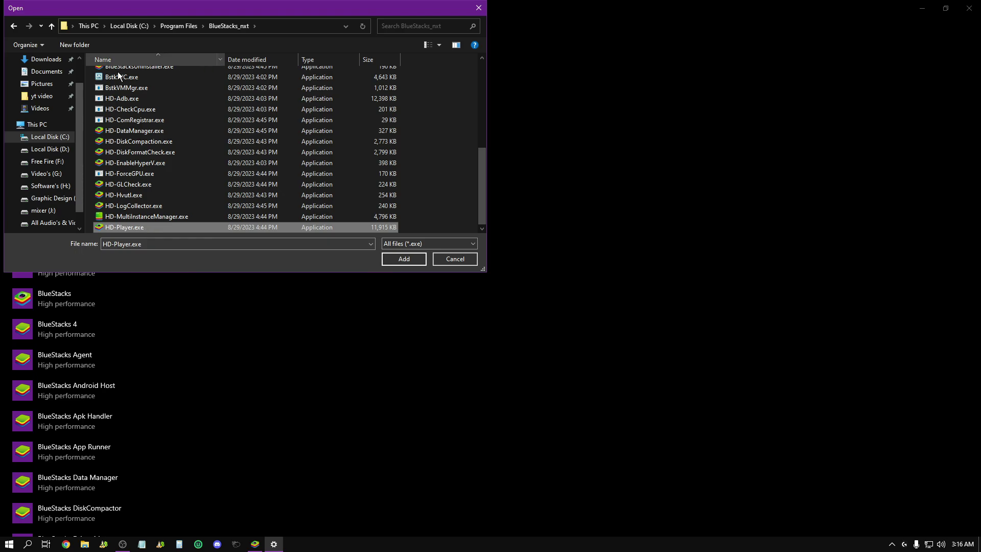
scroll(148, 95, "up", 2)
scroll(147, 95, "down", 2)
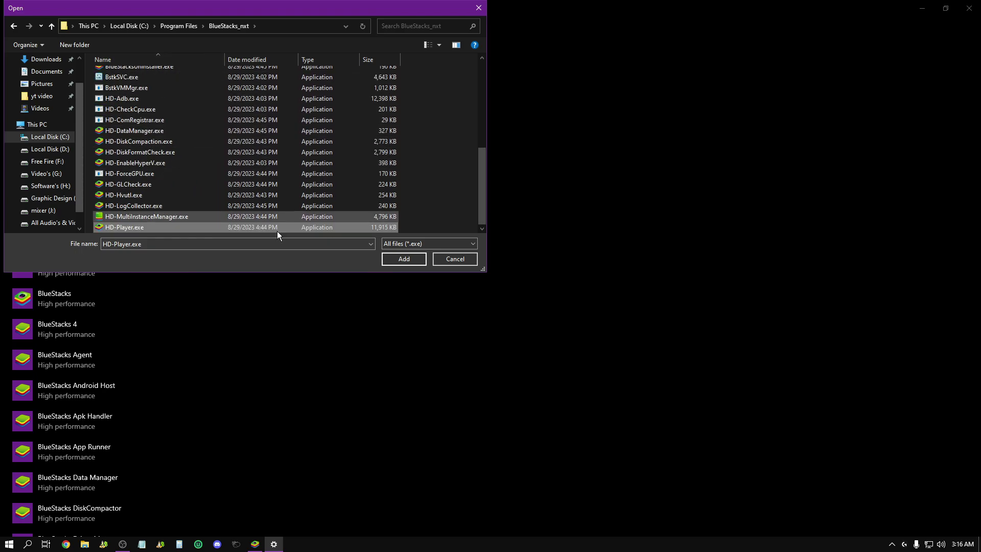
left_click(408, 259)
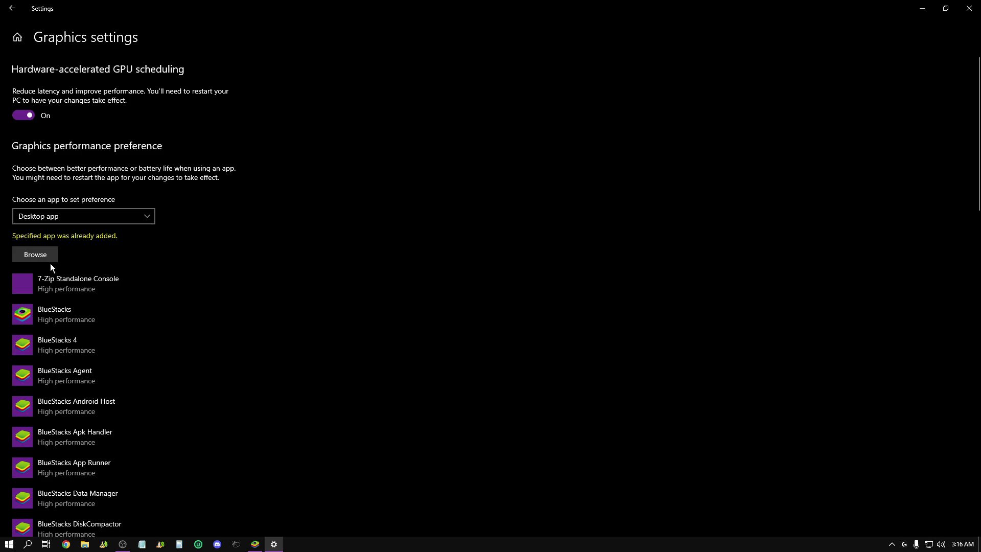
Save High performance as the graphics preference for the BlueStacks entry that runs HD-Player.exe, and close Windows Settings.
scroll(55, 262, "down", 3)
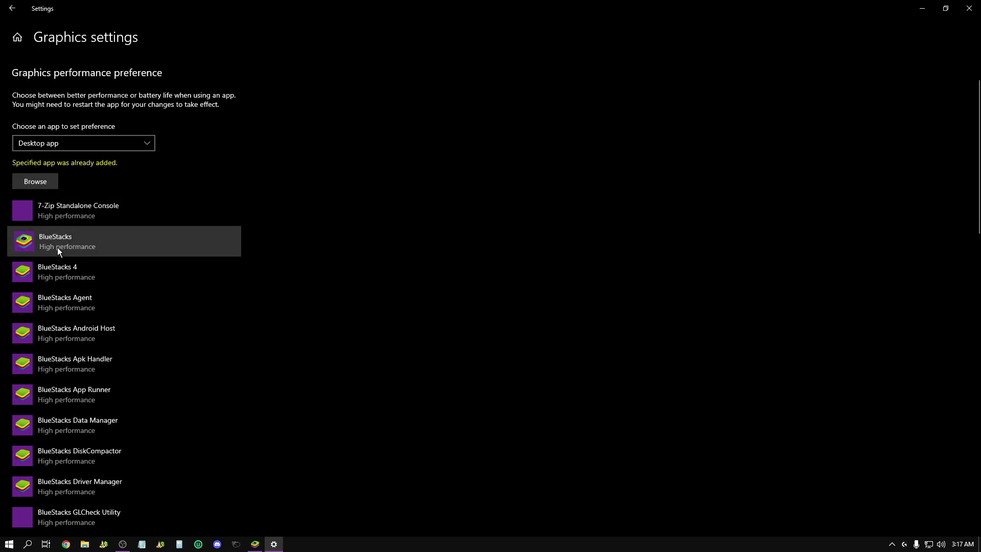
left_click(57, 247)
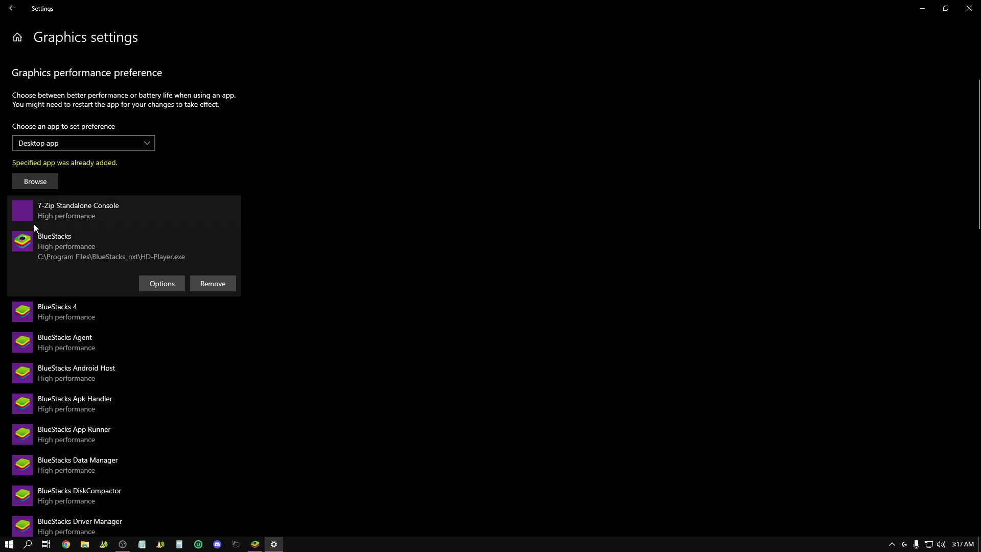
left_click(54, 250)
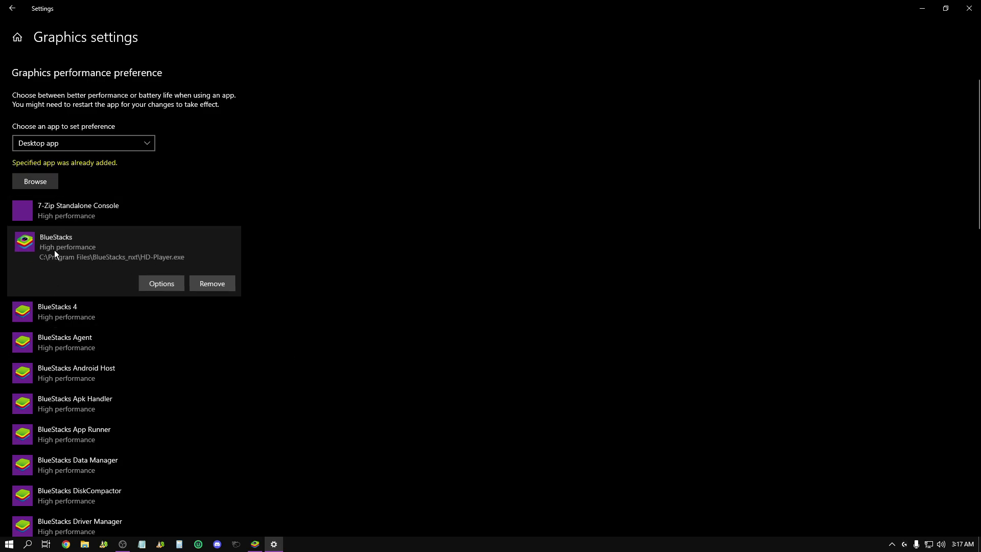
left_click(152, 280)
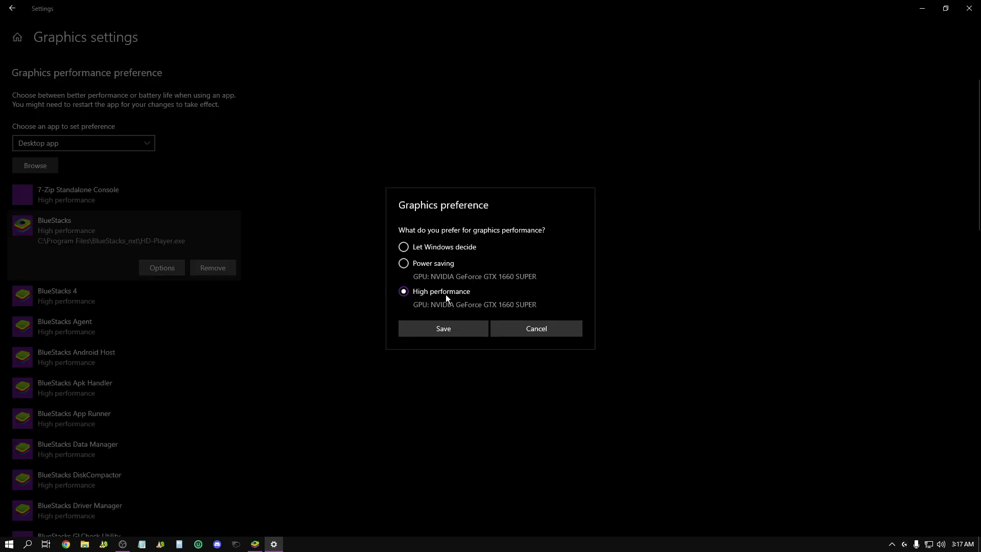
left_click(442, 332)
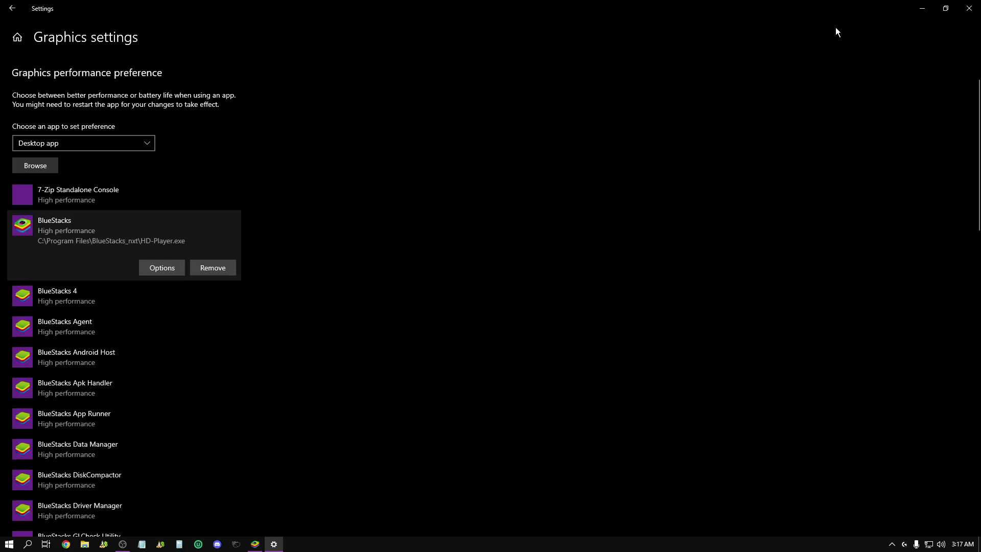
left_click(969, 8)
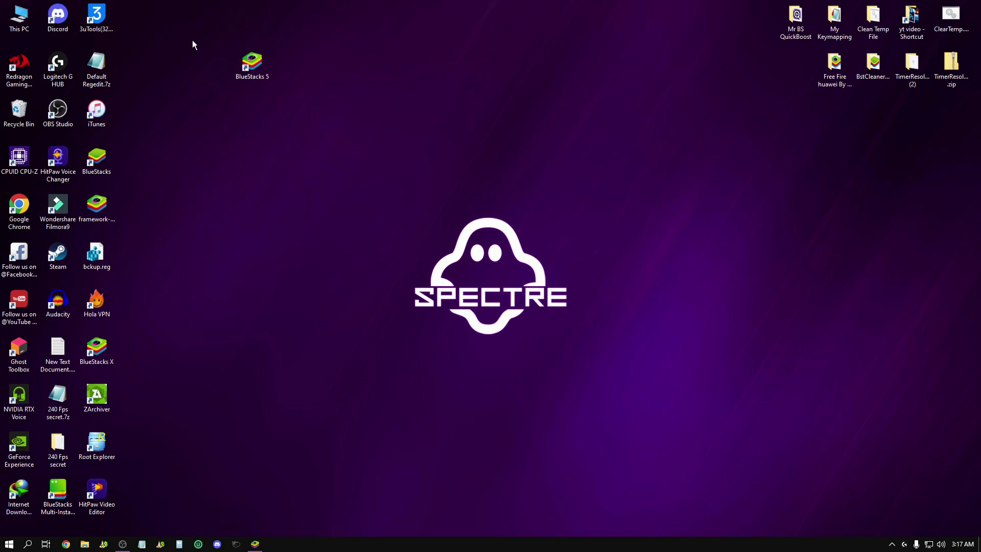
Open the BlueStacks 5 desktop shortcut's properties and review its compatibility settings for all users.
left_click_drag(187, 20, 320, 136)
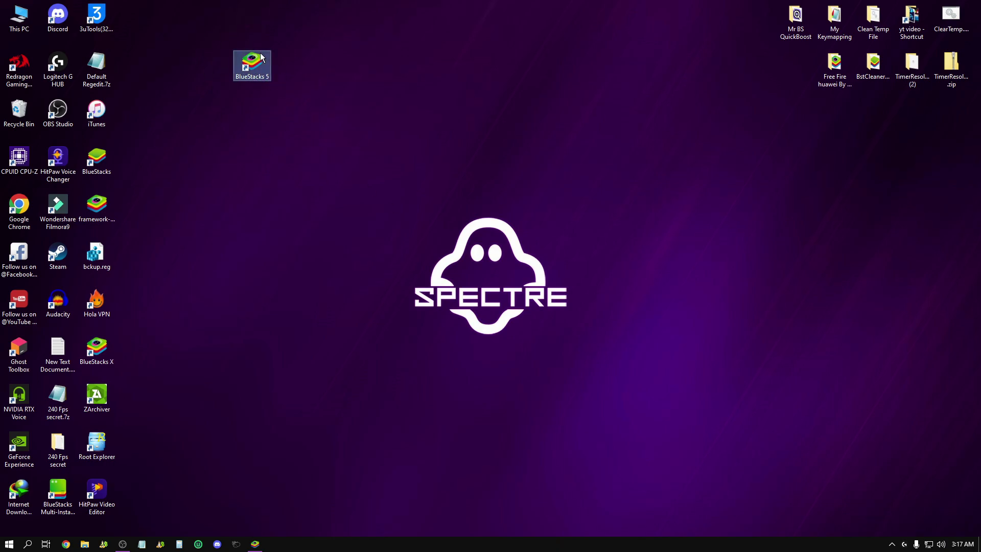
right_click(262, 71)
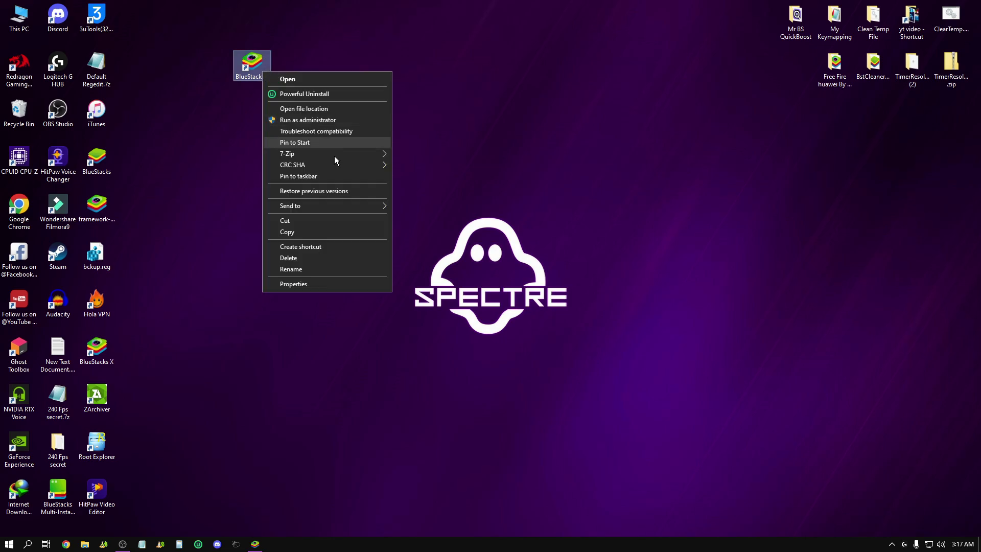
left_click(327, 283)
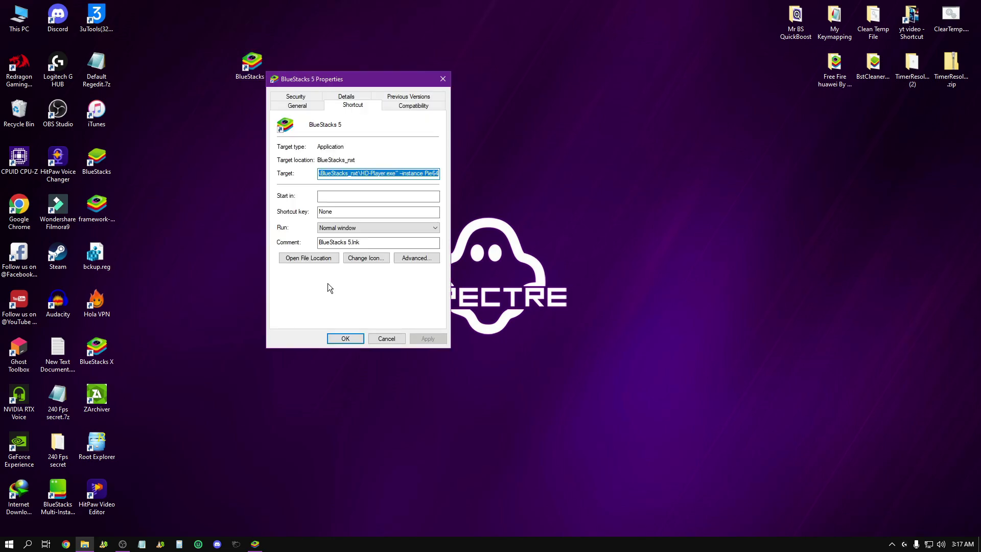
left_click(418, 106)
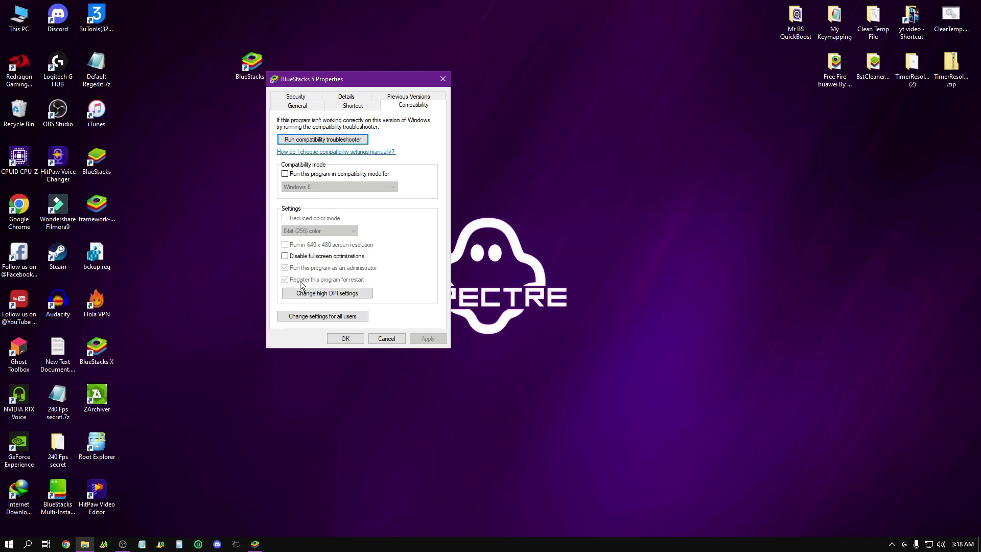
left_click(313, 317)
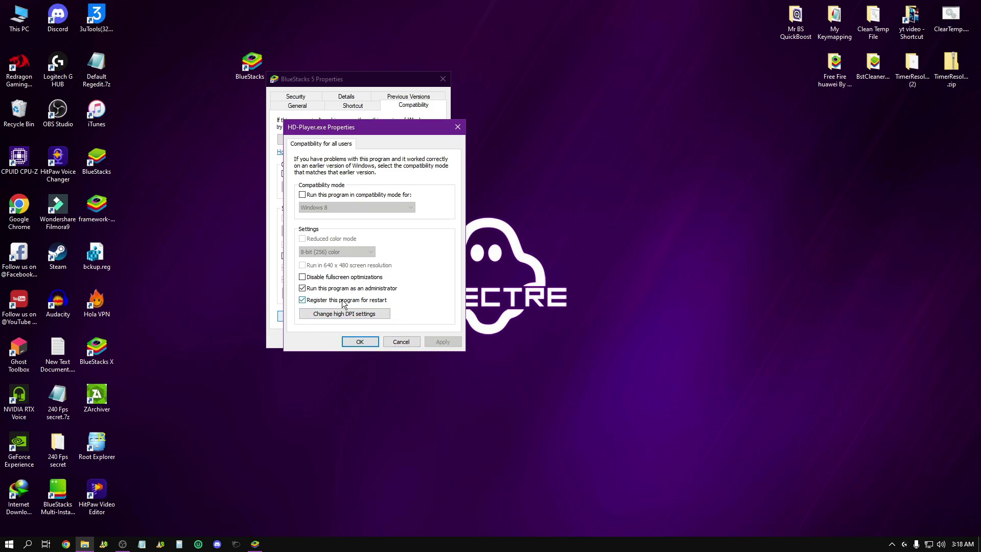
key("super+d")
Restore the BlueStacks window, switch the Free Fire game mode to Training and start the match.
left_click(258, 543)
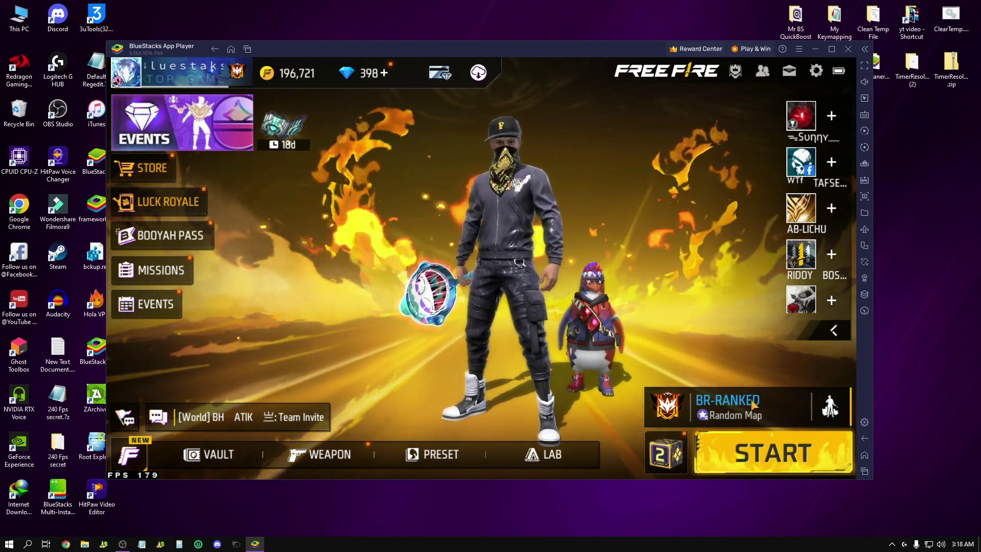
left_click(723, 405)
left_click(694, 432)
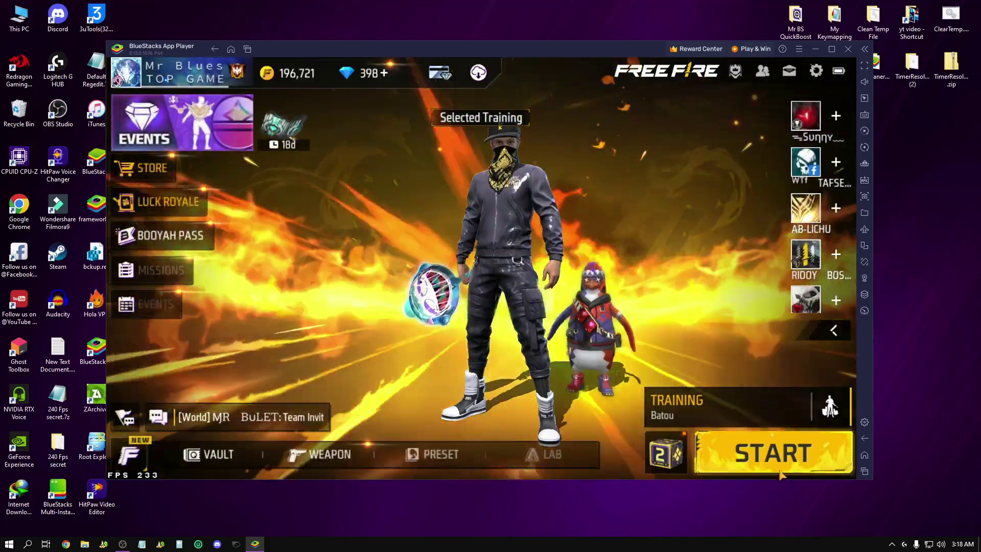
left_click(771, 453)
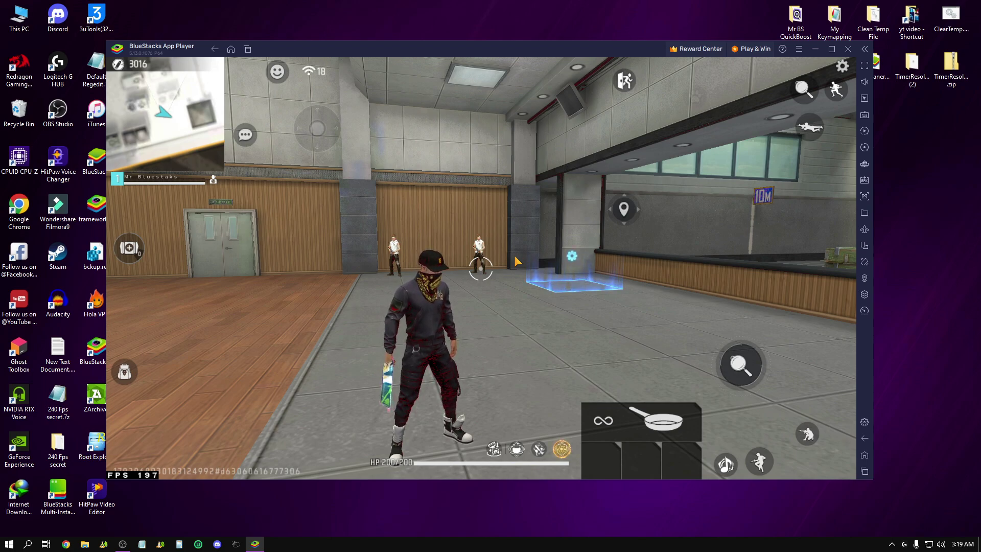
Open the controls editor for the Standard scheme and examine the movement D-pad's settings, especially its activation time.
left_click(862, 115)
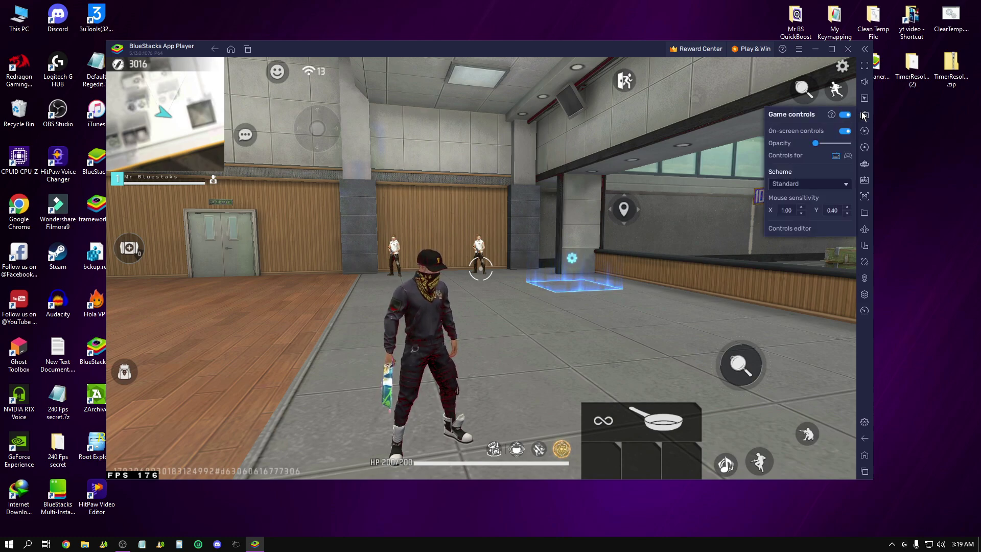
left_click(795, 228)
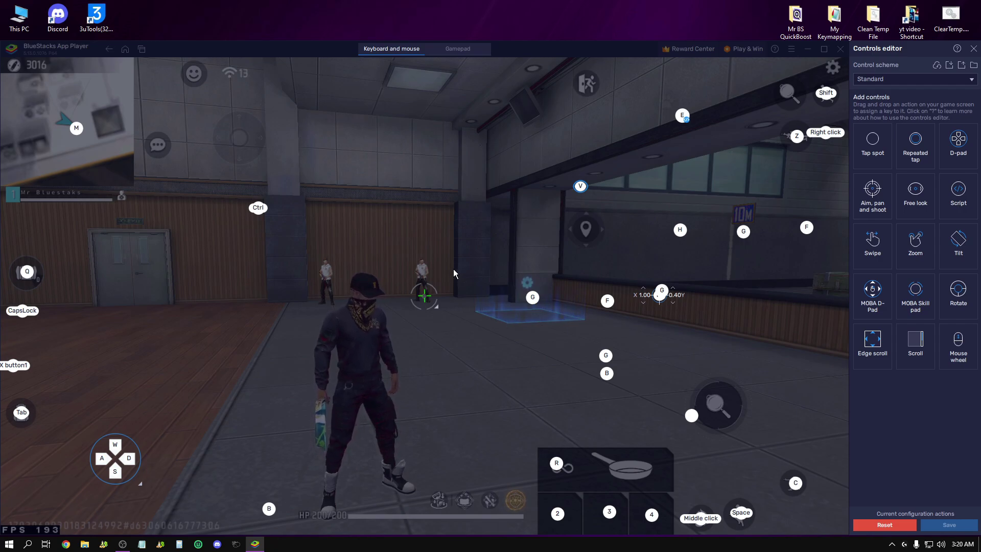
mouse_move(137, 473)
left_click(92, 484)
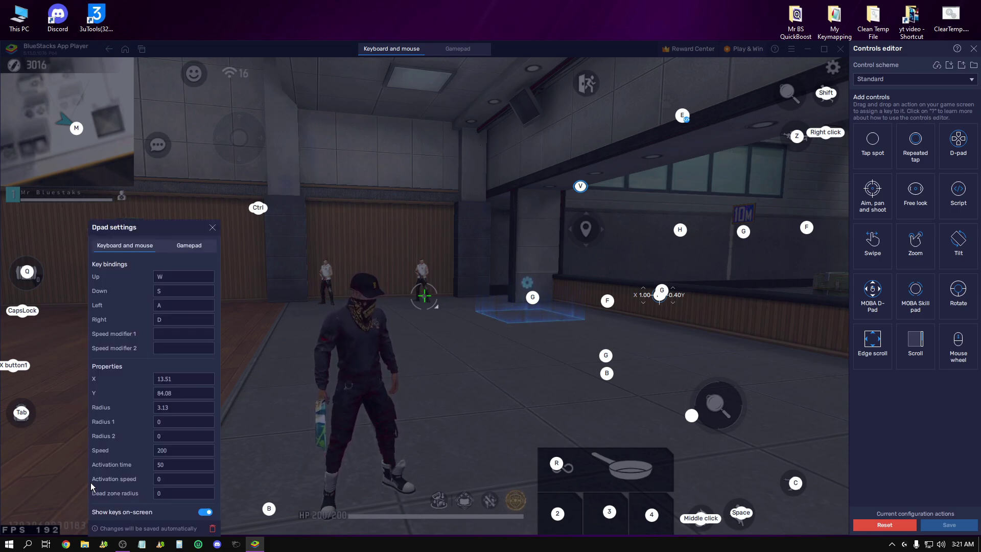
left_click_drag(143, 231, 353, 185)
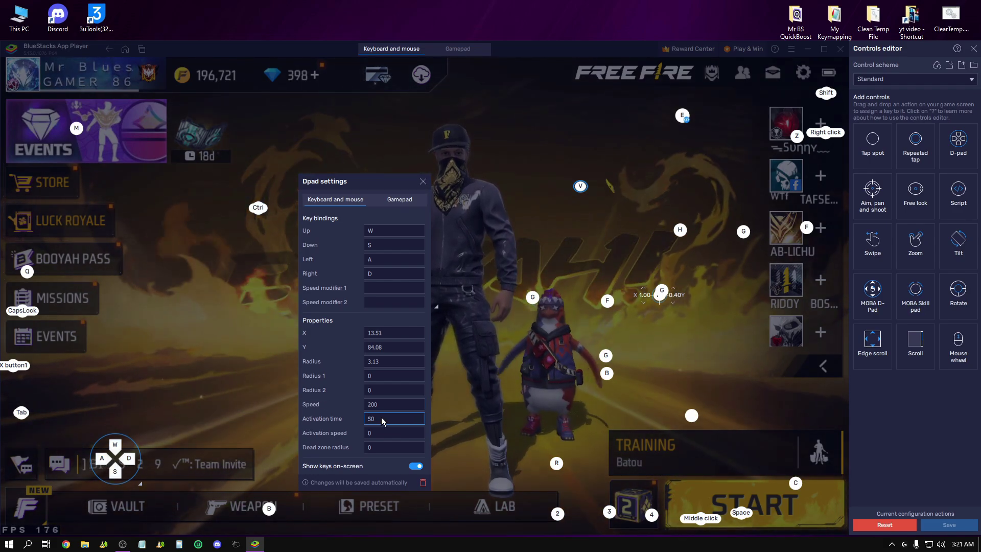
left_click(372, 418)
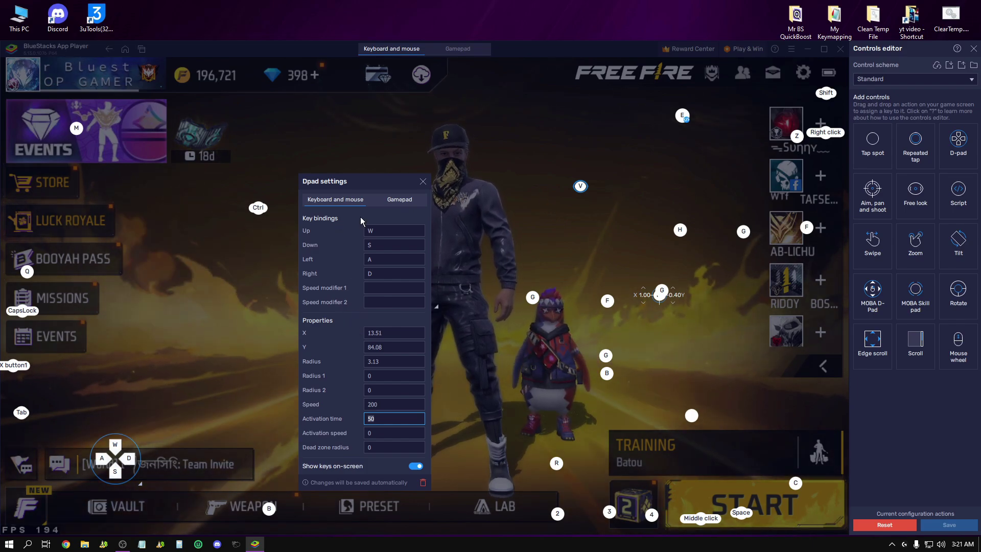
left_click(423, 182)
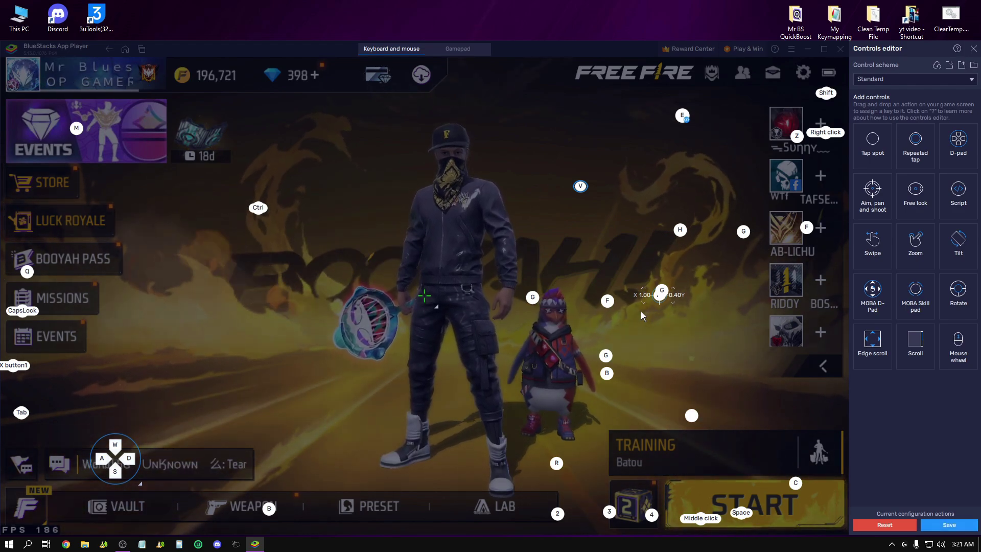
Examine the Tweaks value in the Aim, pan and shoot settings, and close the controls editor.
left_click(654, 300)
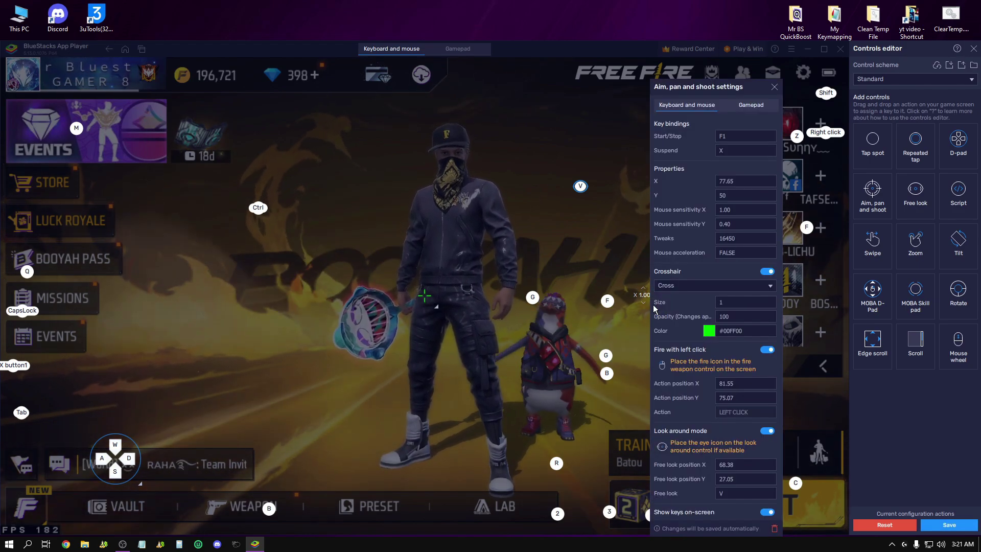
left_click(727, 239)
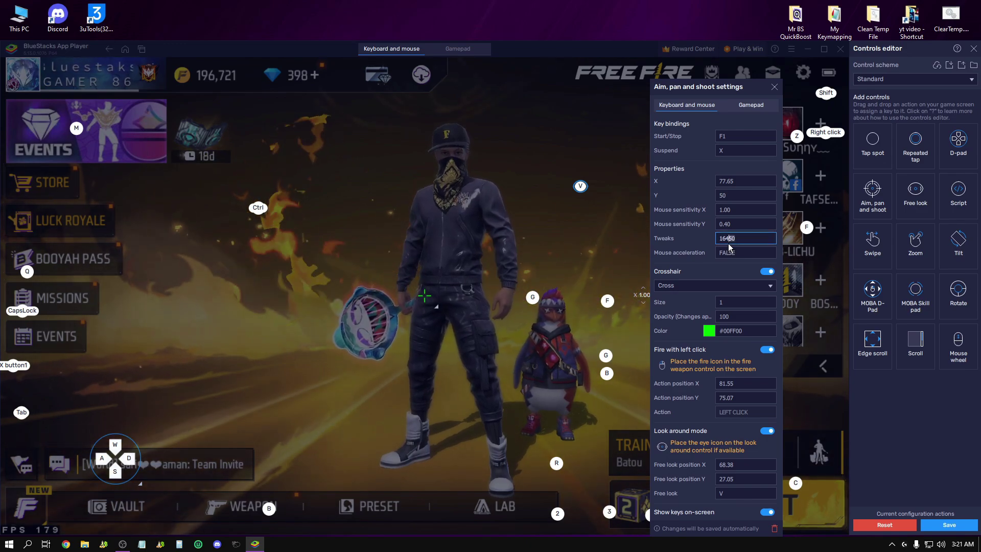
double_click(729, 244)
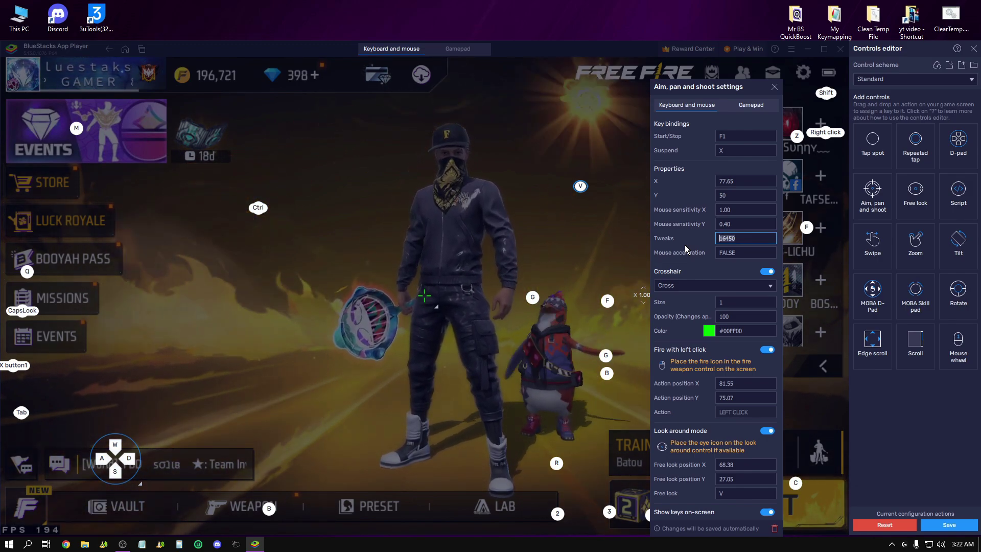
key("Home")
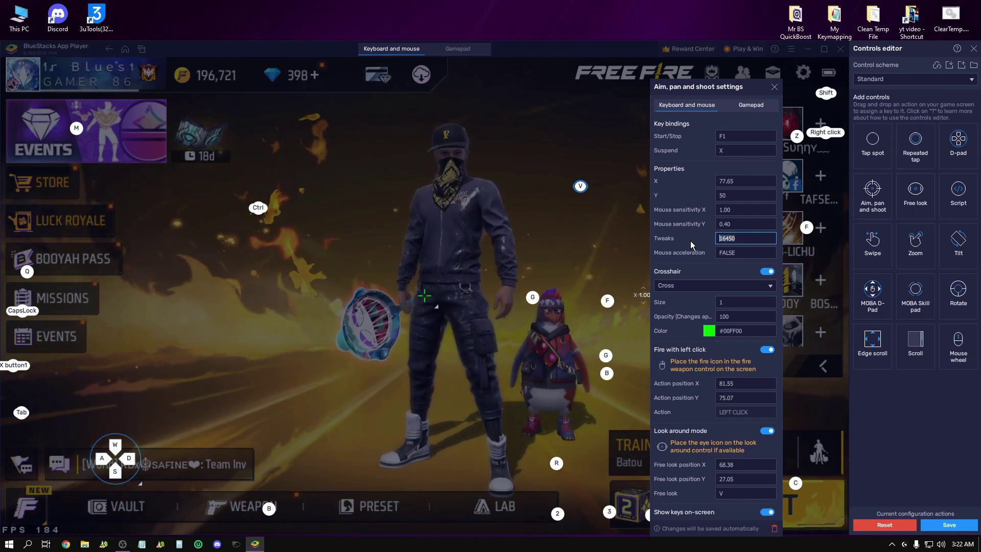
key("ctrl+a")
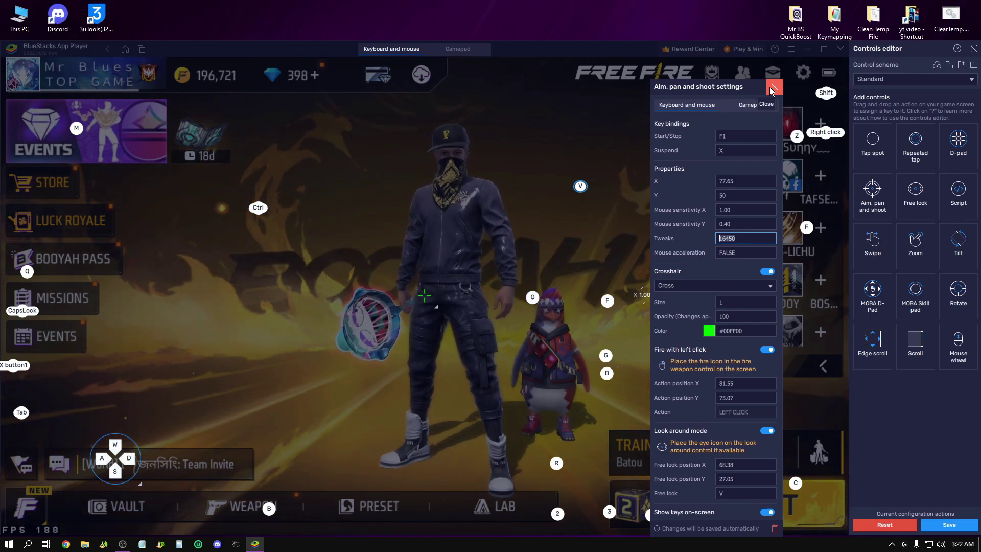
left_click(772, 88)
left_click(973, 48)
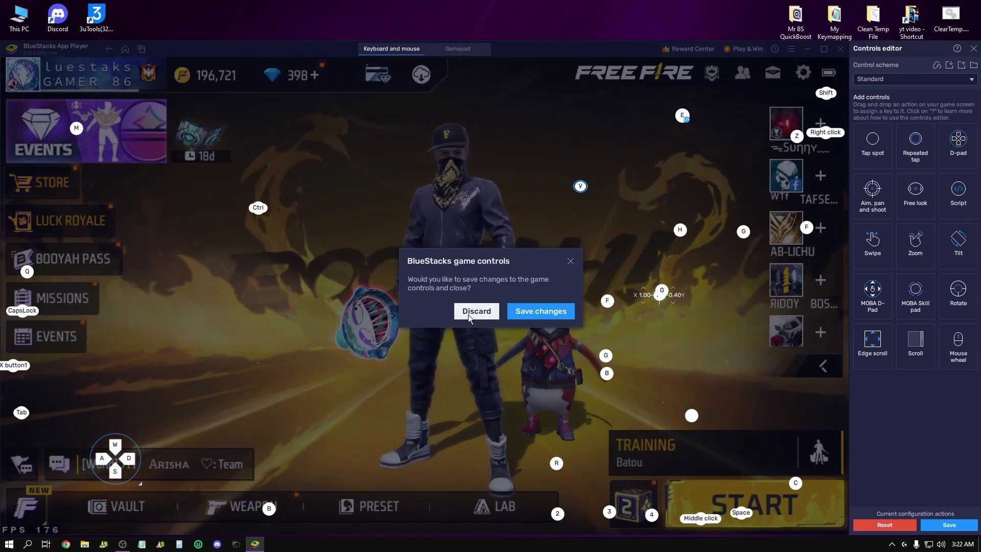
left_click(541, 311)
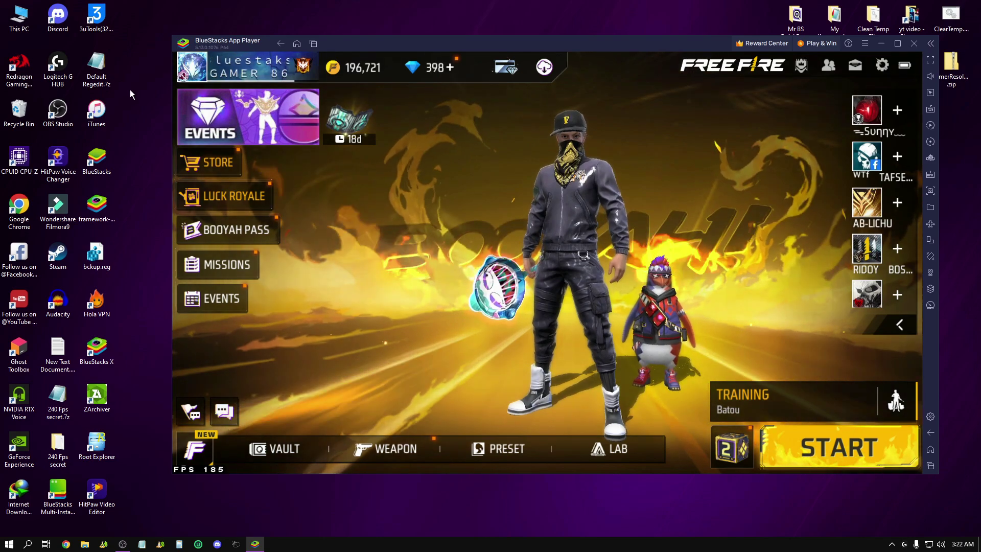
right_click(134, 93)
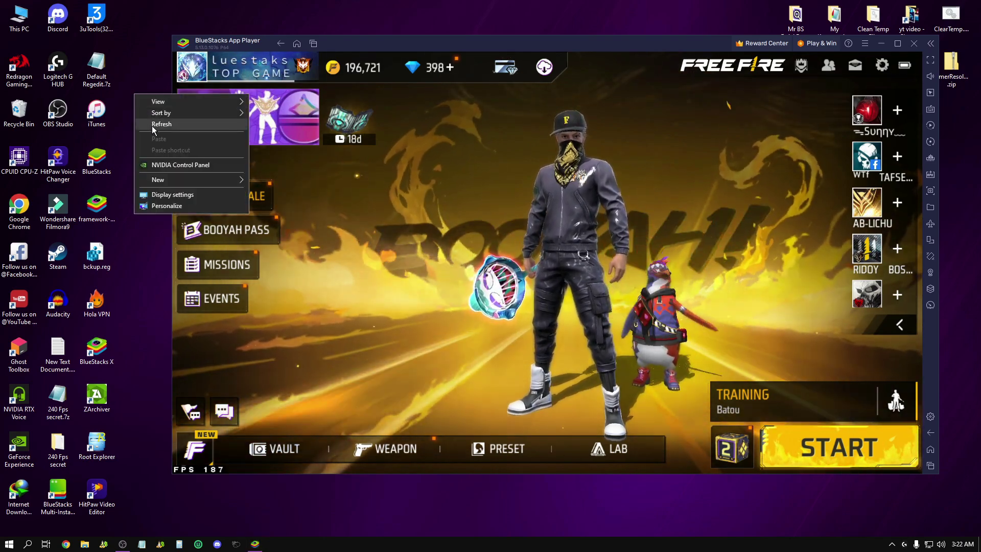
left_click(152, 126)
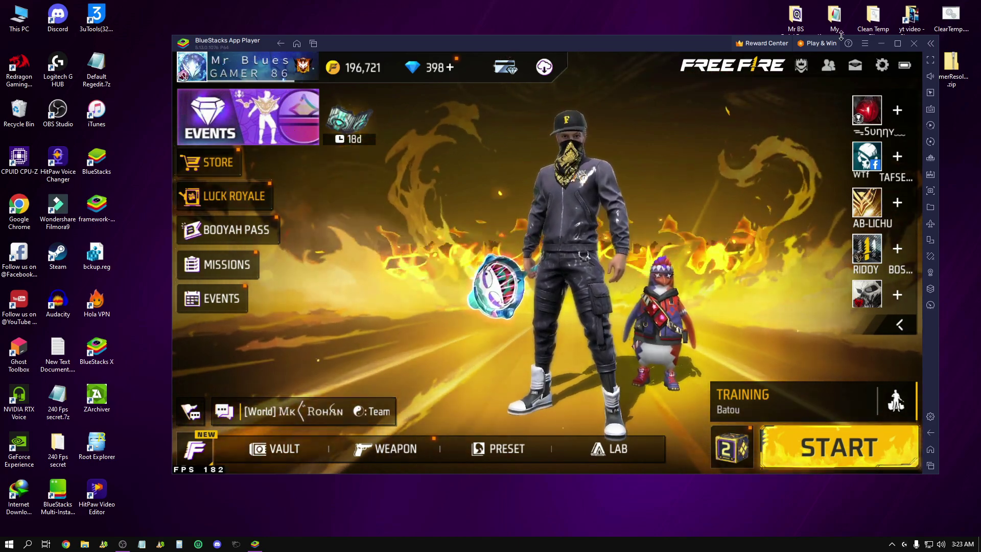
Switch to NVIDIA Control Panel from the desktop and review the image settings with preview.
key("super+d")
right_click(472, 142)
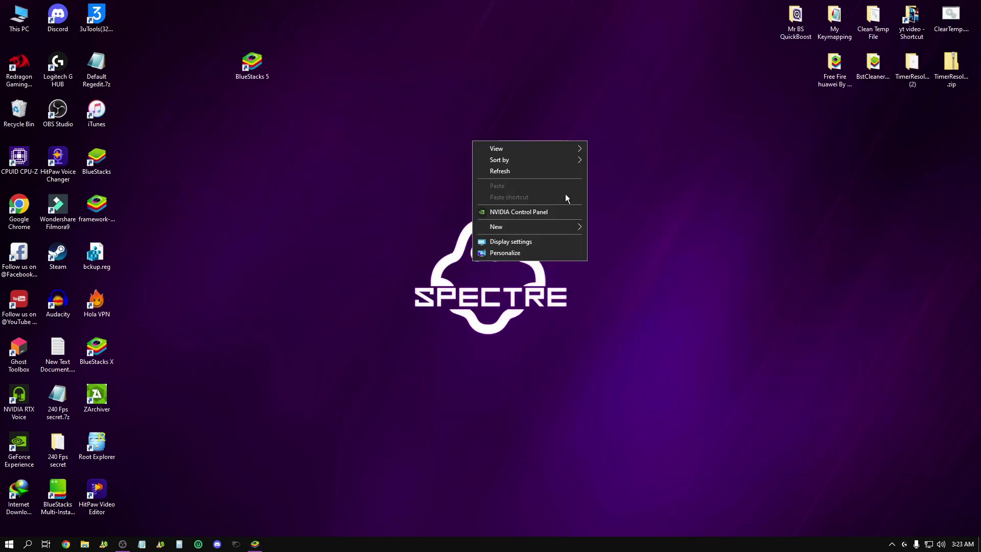
left_click(542, 214)
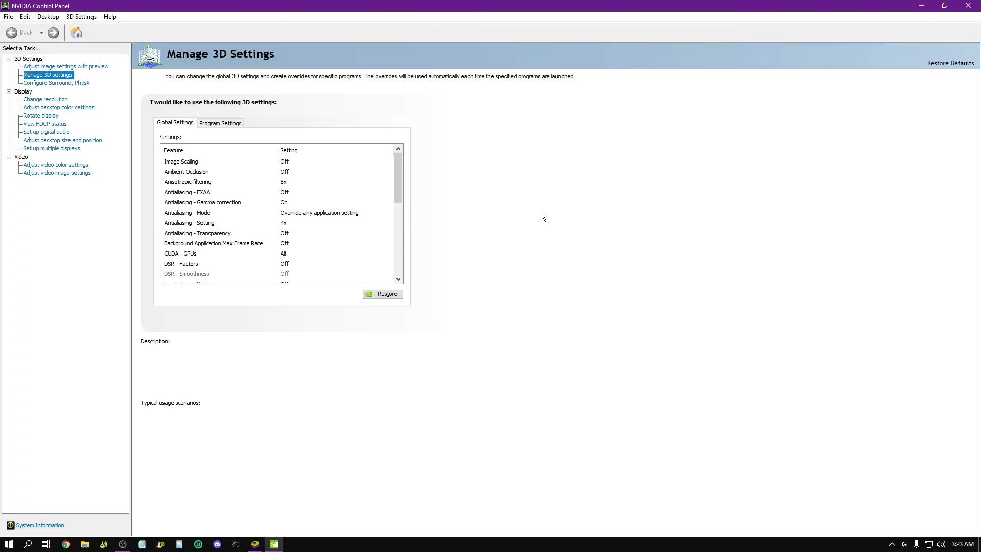
left_click(95, 71)
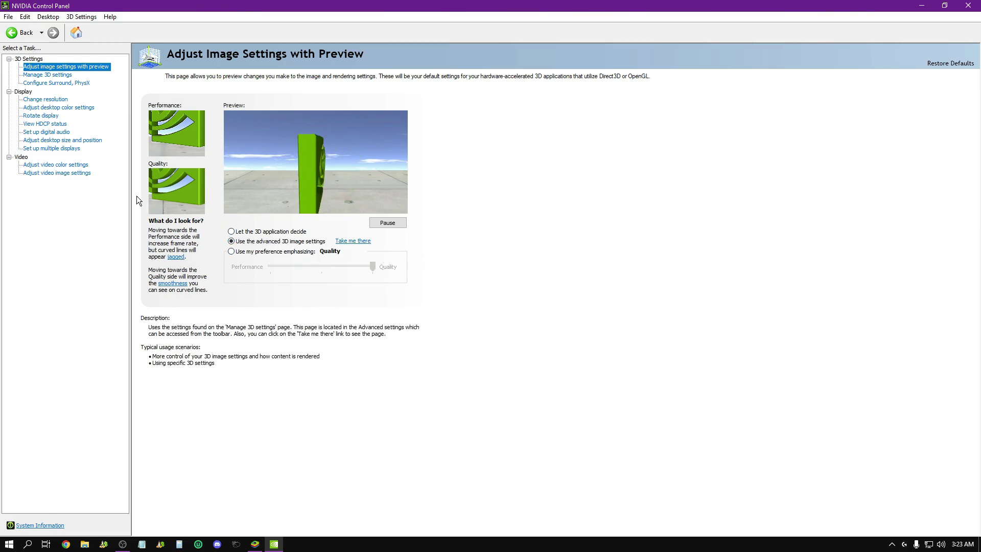
Review the whole list of global 3D settings, from image scaling to the Vulkan/OpenGL present method.
left_click(40, 75)
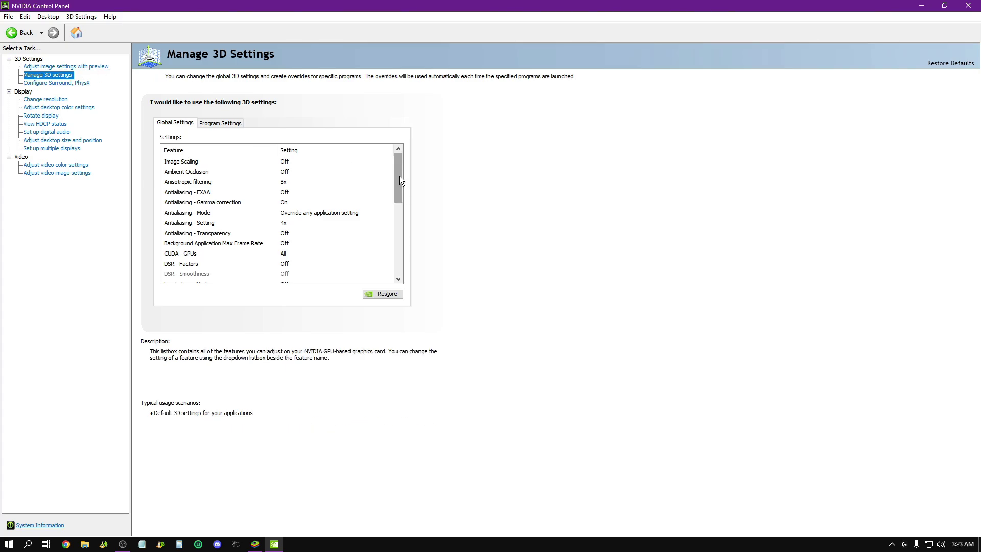
left_click_drag(398, 176, 400, 182)
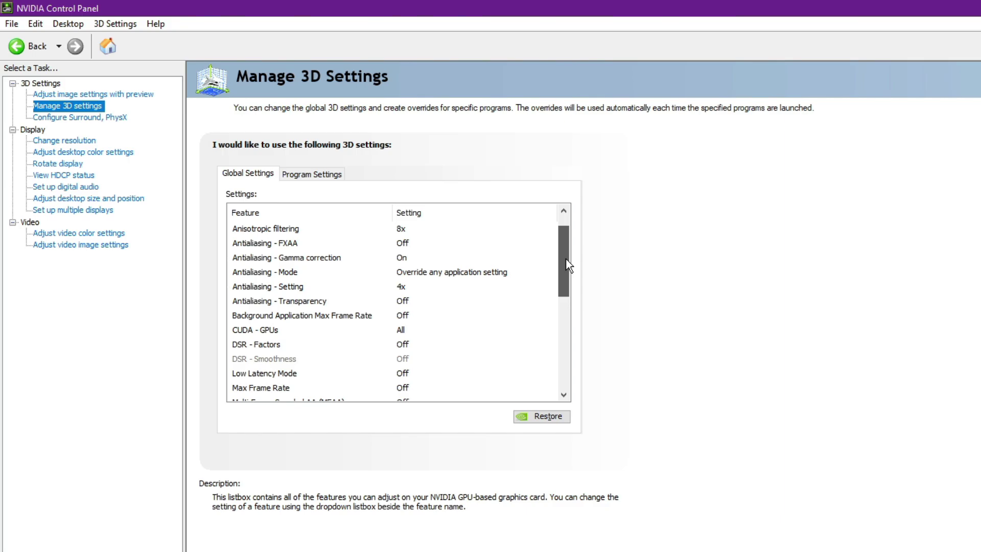
left_click_drag(566, 260, 581, 378)
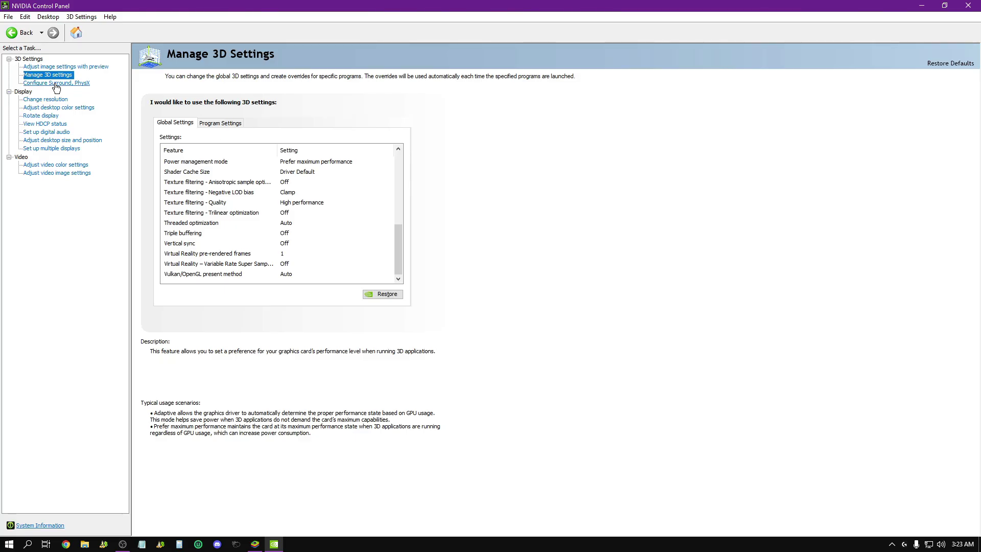
Open the Surround and PhysX configuration and check the available PhysX processors.
left_click(57, 84)
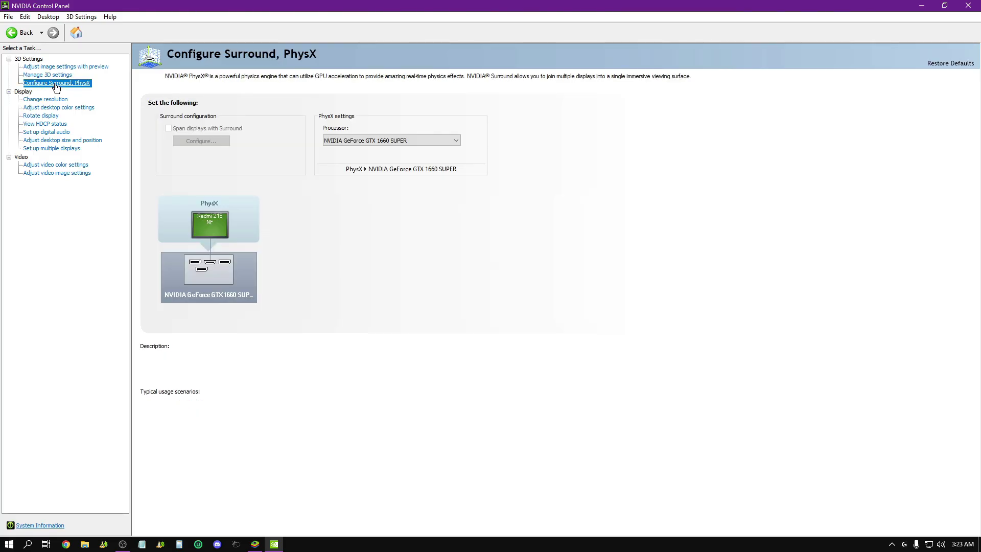
left_click(372, 139)
left_click(558, 238)
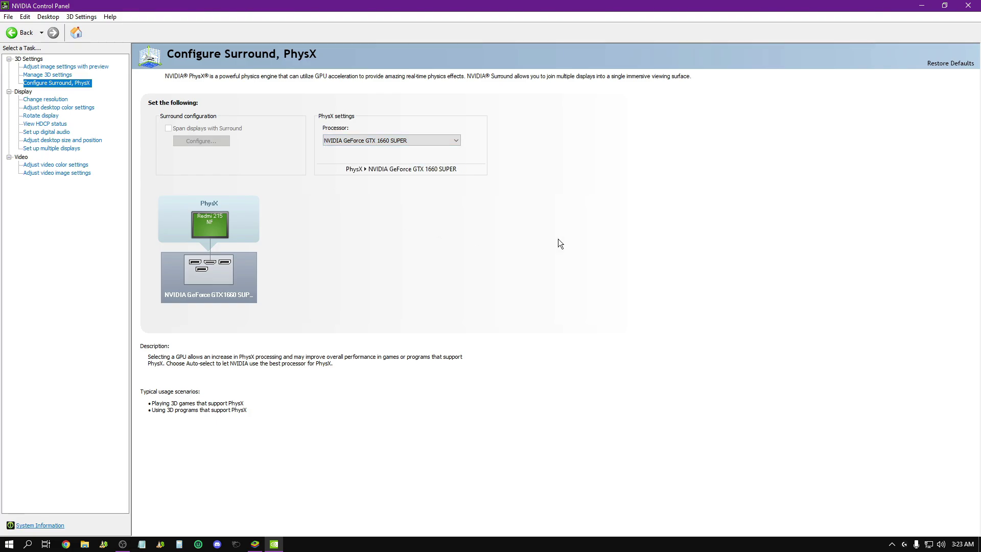
Open the display resolution settings and check the available refresh rates and the color settings.
left_click(49, 101)
left_click(315, 233)
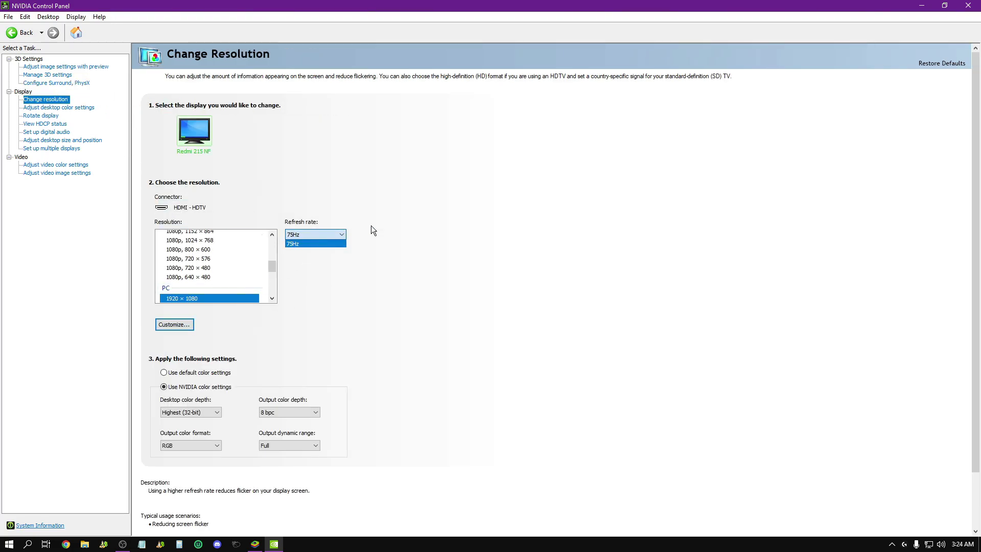
left_click(443, 248)
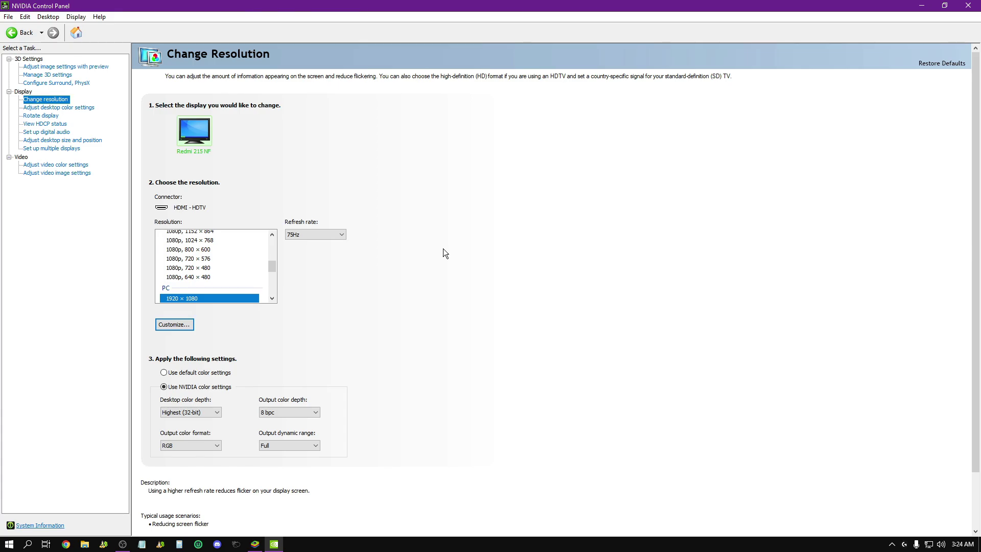
scroll(408, 215, "down", 1)
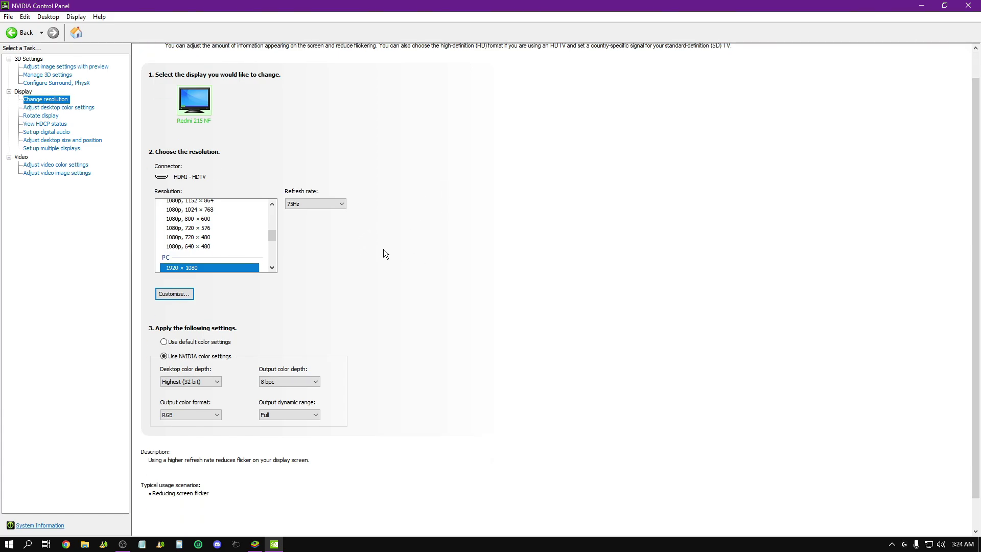